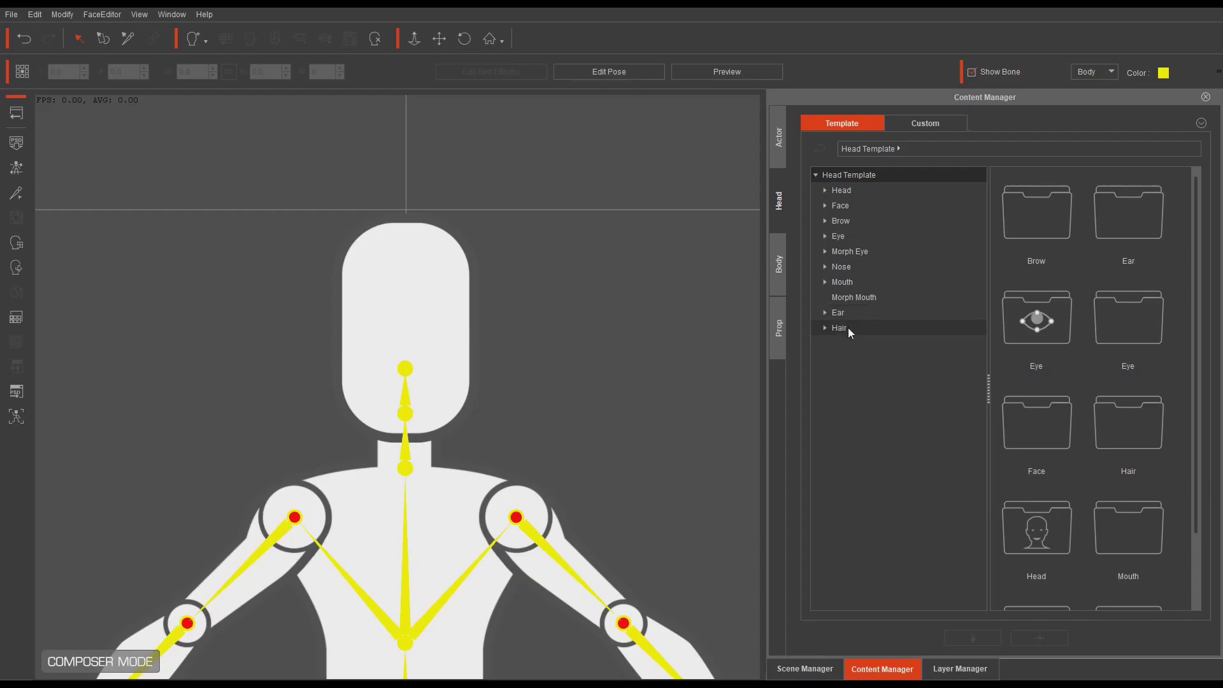
Apply the T14_Low Pigtails hairstyle from the G3 360 Hair Tool's Template Hairs to the character's head.
click(825, 326)
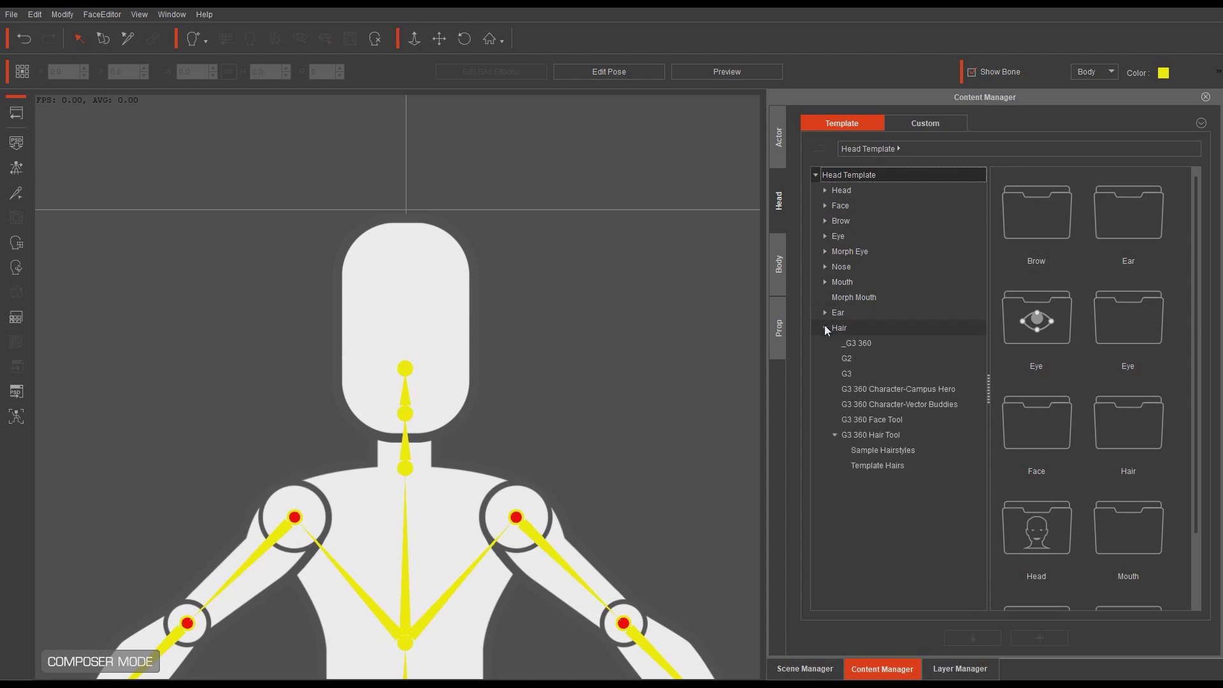
click(877, 433)
click(877, 449)
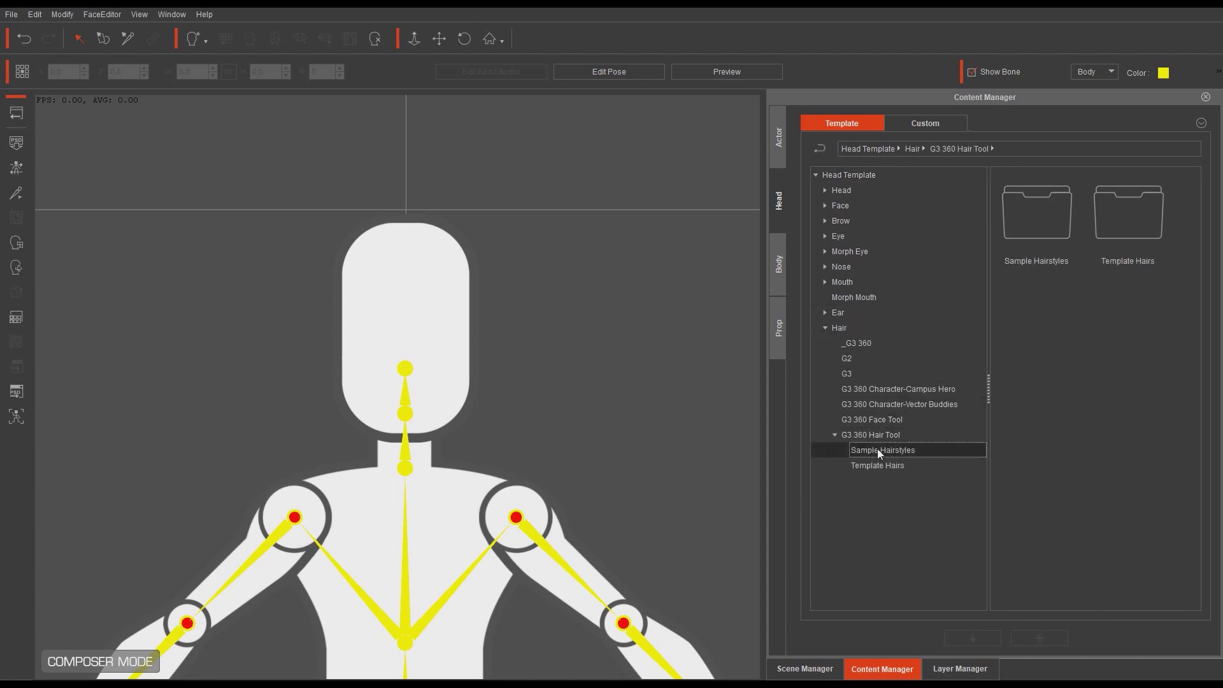
mouse_move(1196, 194)
mouse_down()
mouse_move(1207, 405)
mouse_move(1183, 185)
mouse_up()
click(902, 469)
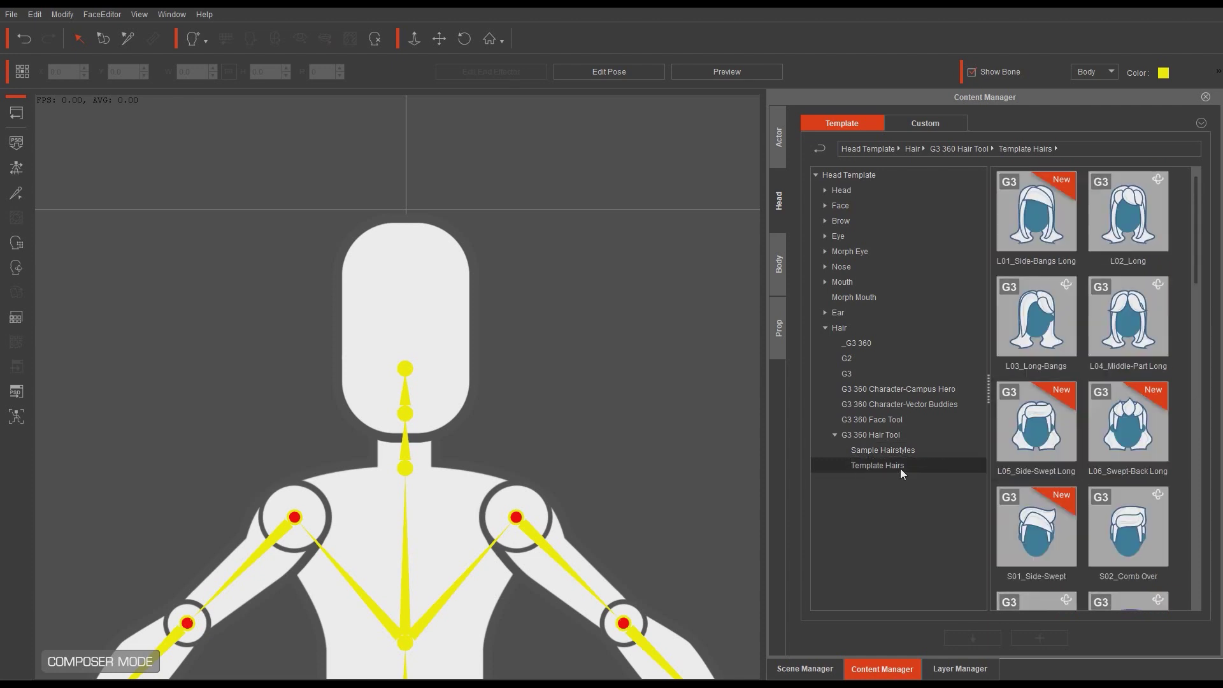
drag(1197, 211, 1193, 454)
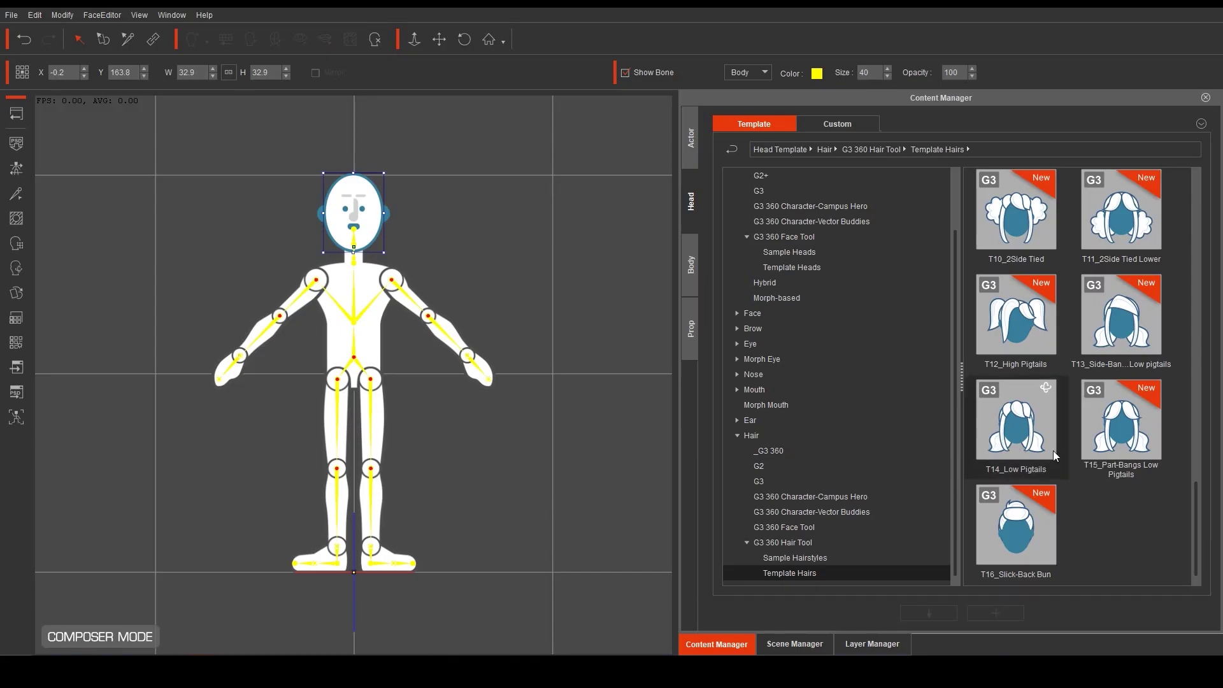
double_click(1019, 422)
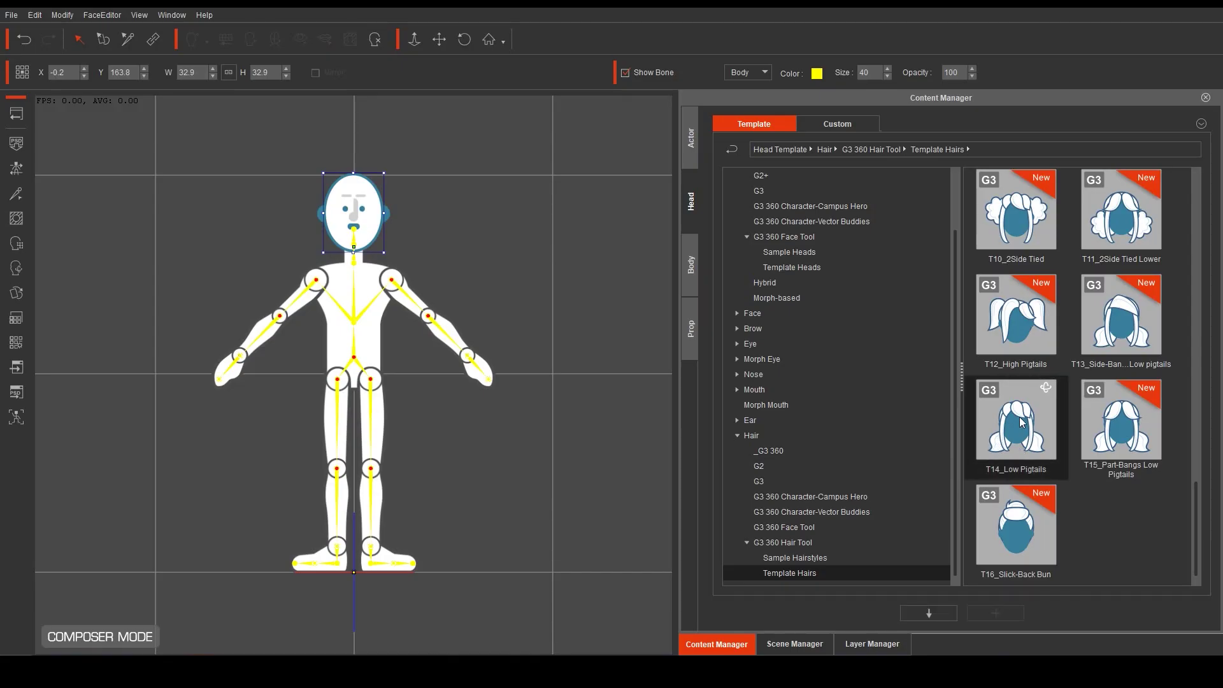
Preview the pigtail hairstyle's head rotation in the 360 Head Creator, and close the creator.
click(15, 269)
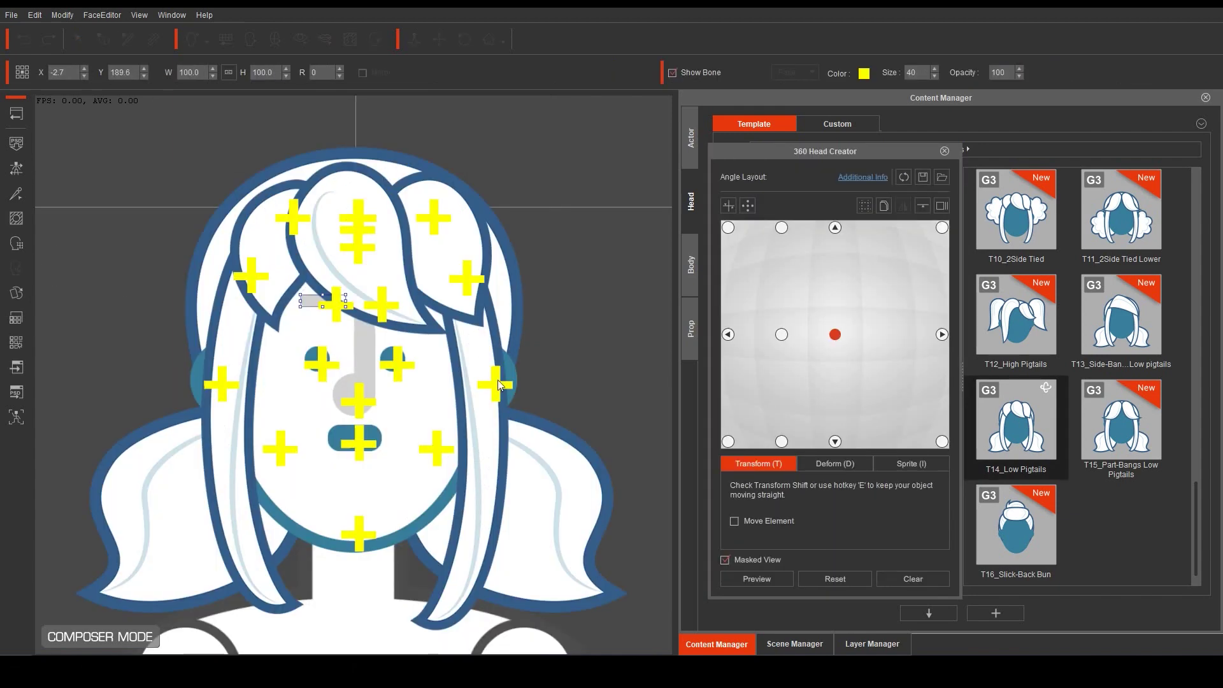
click(756, 579)
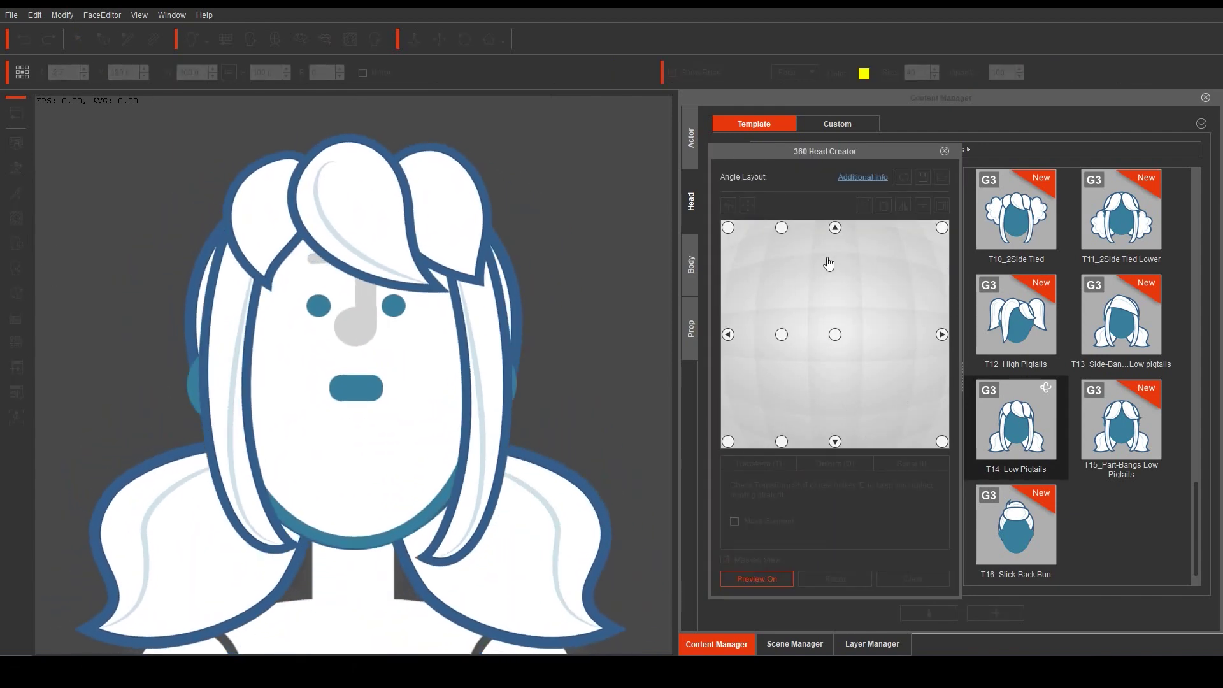
click(832, 353)
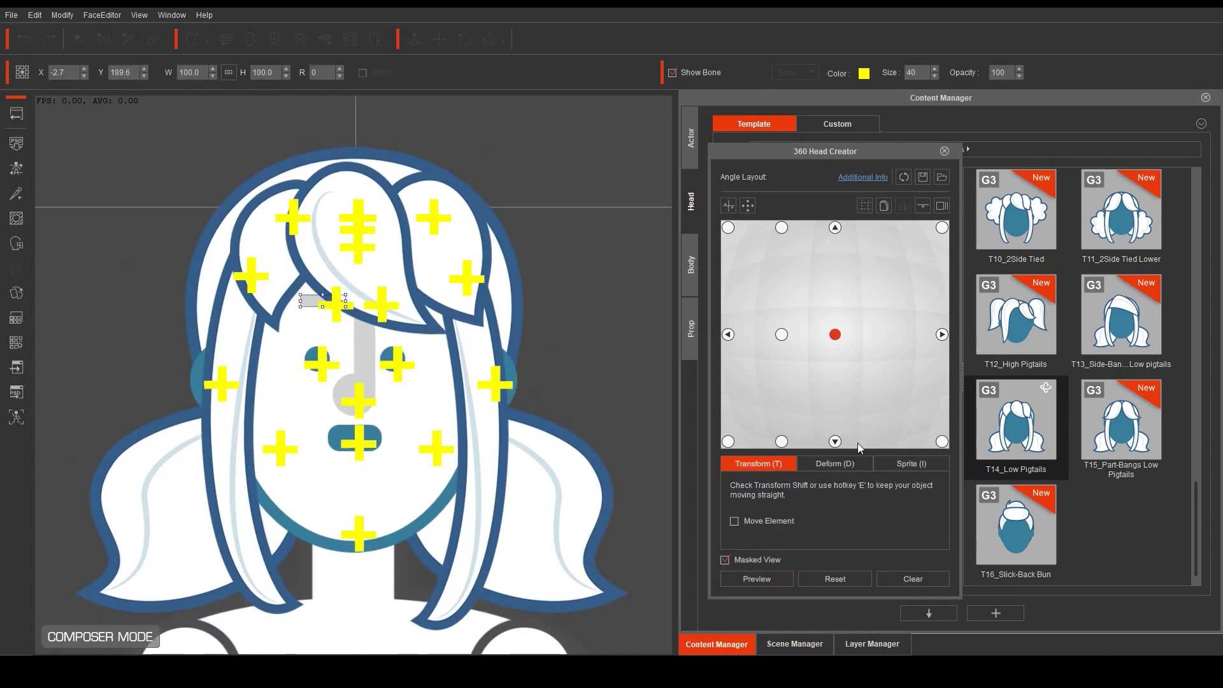
click(944, 151)
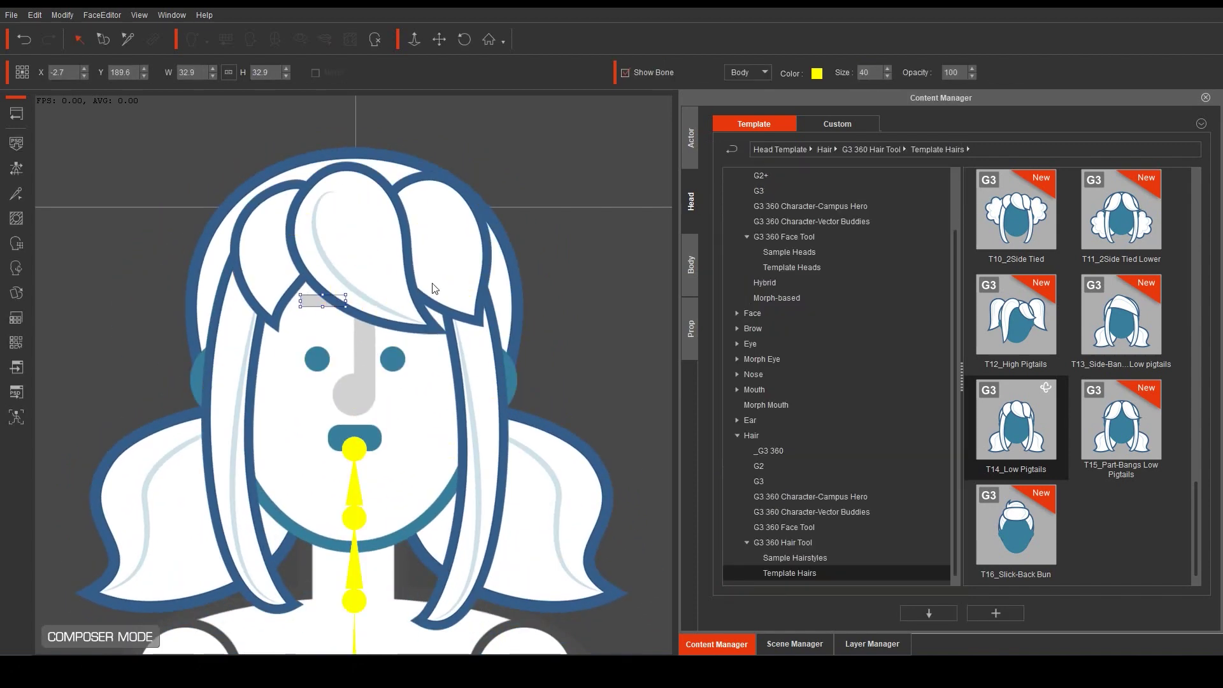
Send the character to Photoshop for external editing as a layered PSD, focusing on the head.
click(18, 395)
click(795, 399)
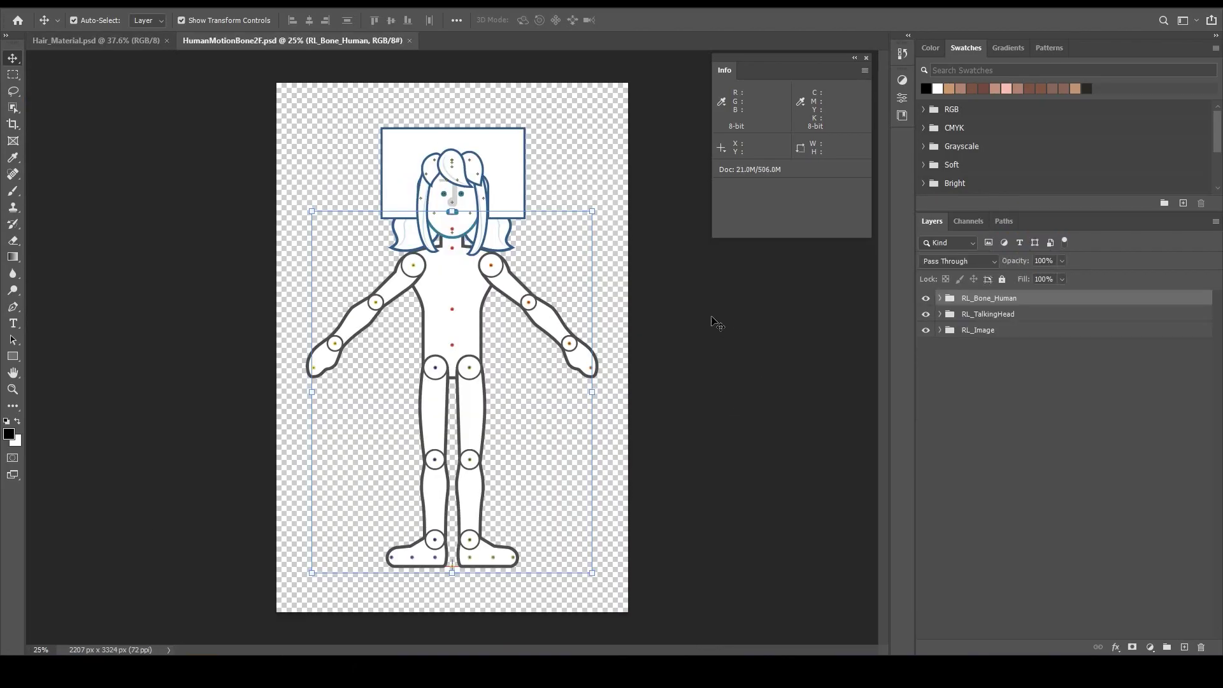
click(711, 318)
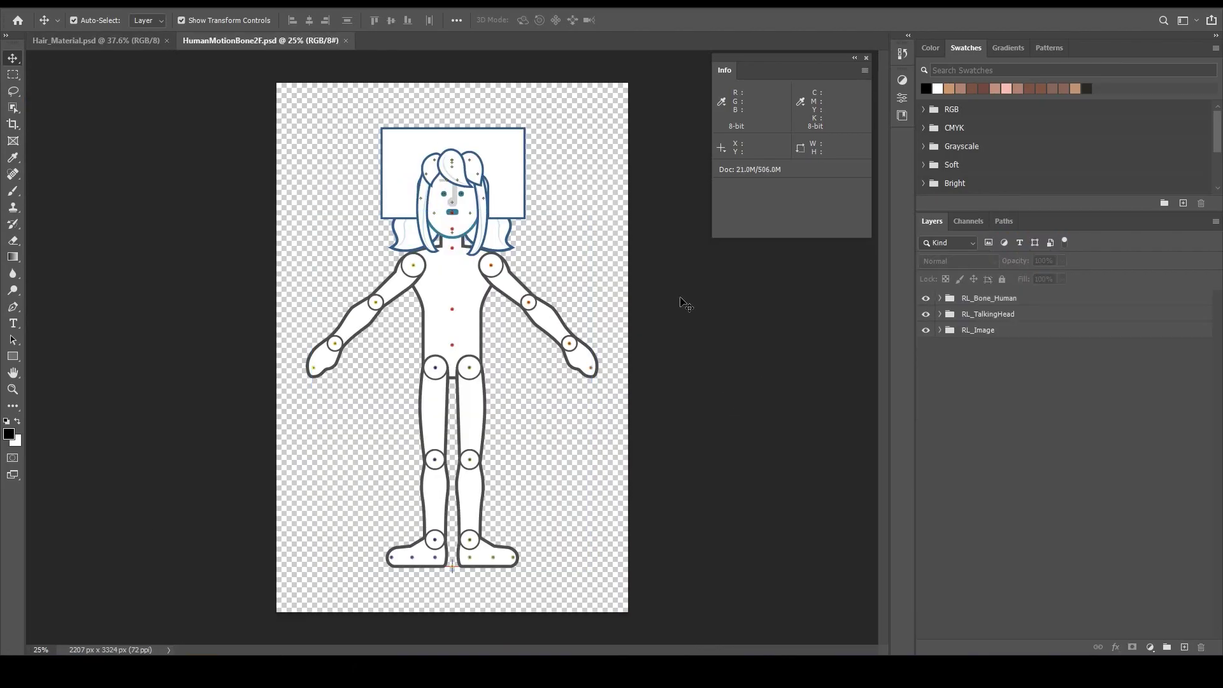
scroll(426, 120, up, 14)
scroll(456, 182, down, 1)
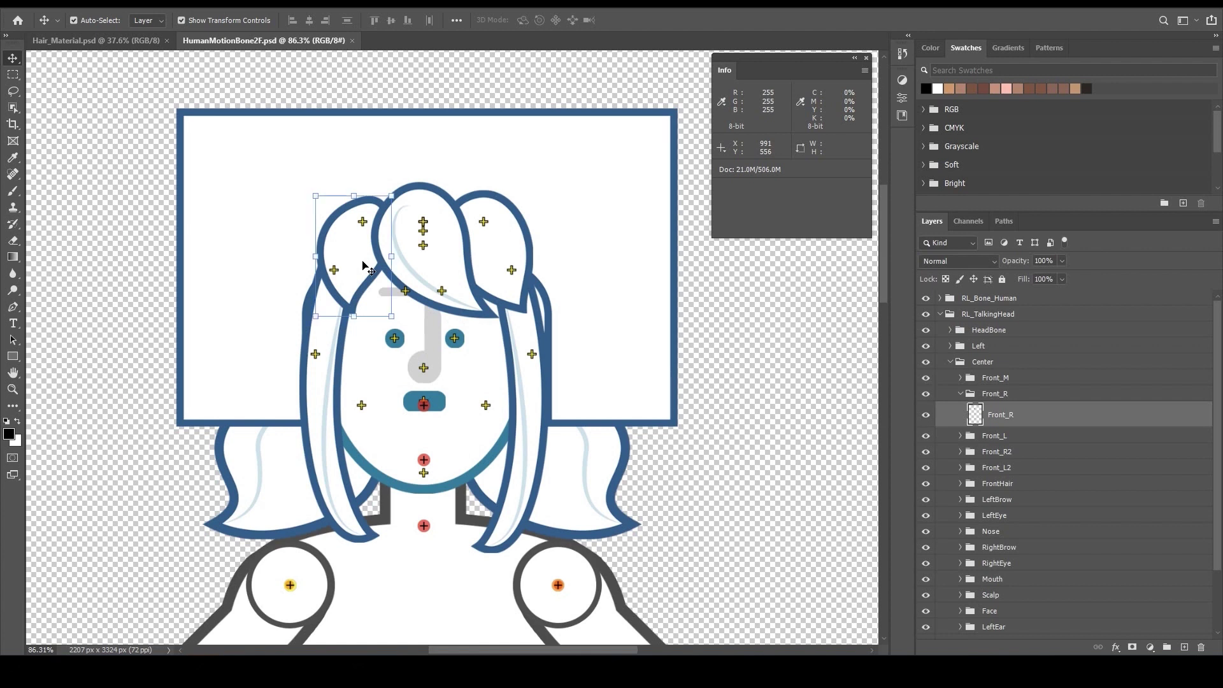
Delete the Front_R, Front_L, Front_R2 and Front_L2 hair groups from the Center group.
click(985, 398)
key(Delete)
click(985, 398)
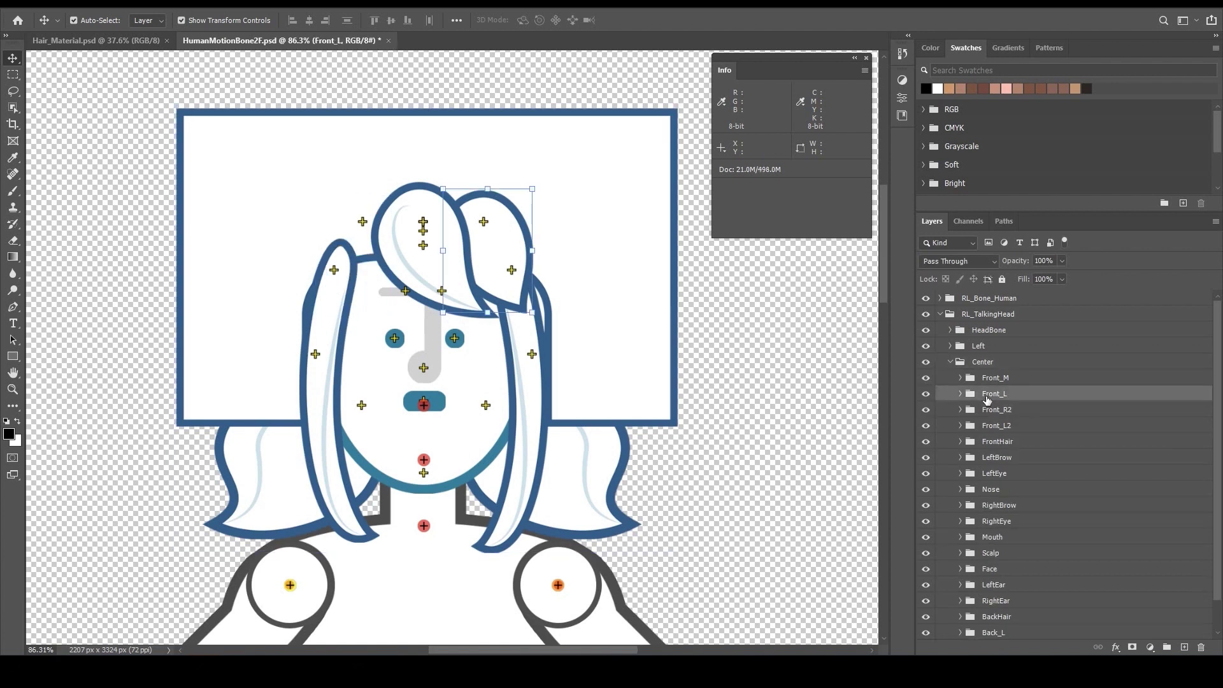
key(Delete)
click(349, 317)
click(990, 395)
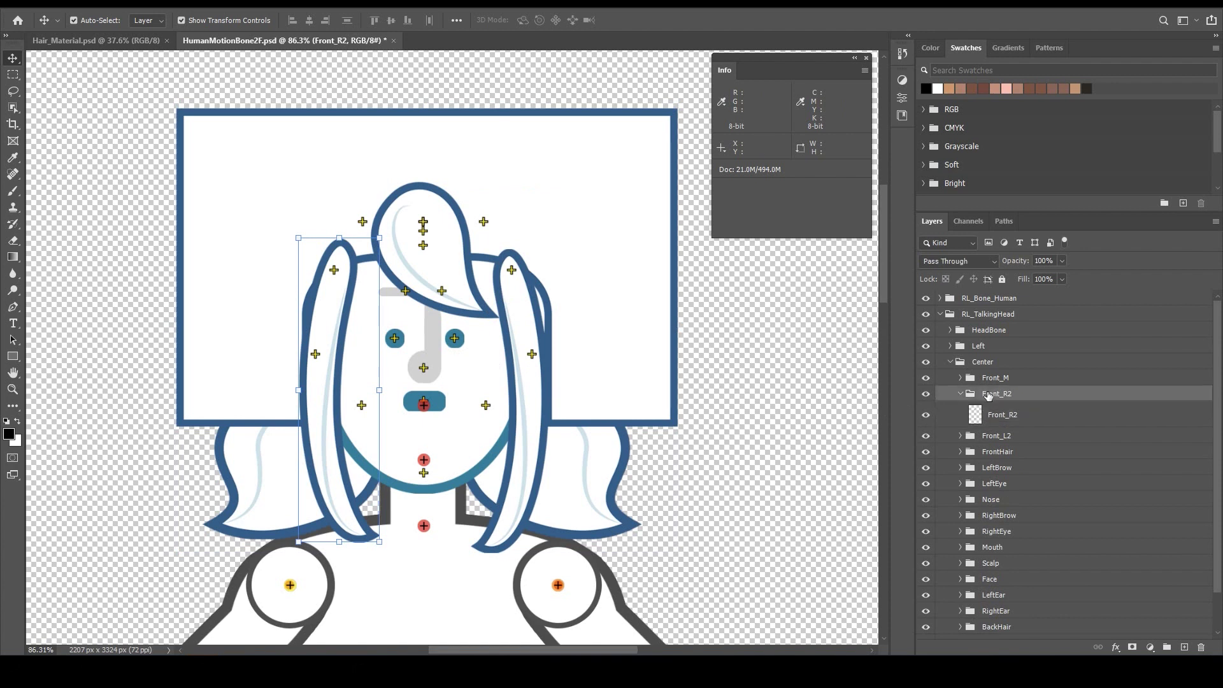
key(Delete)
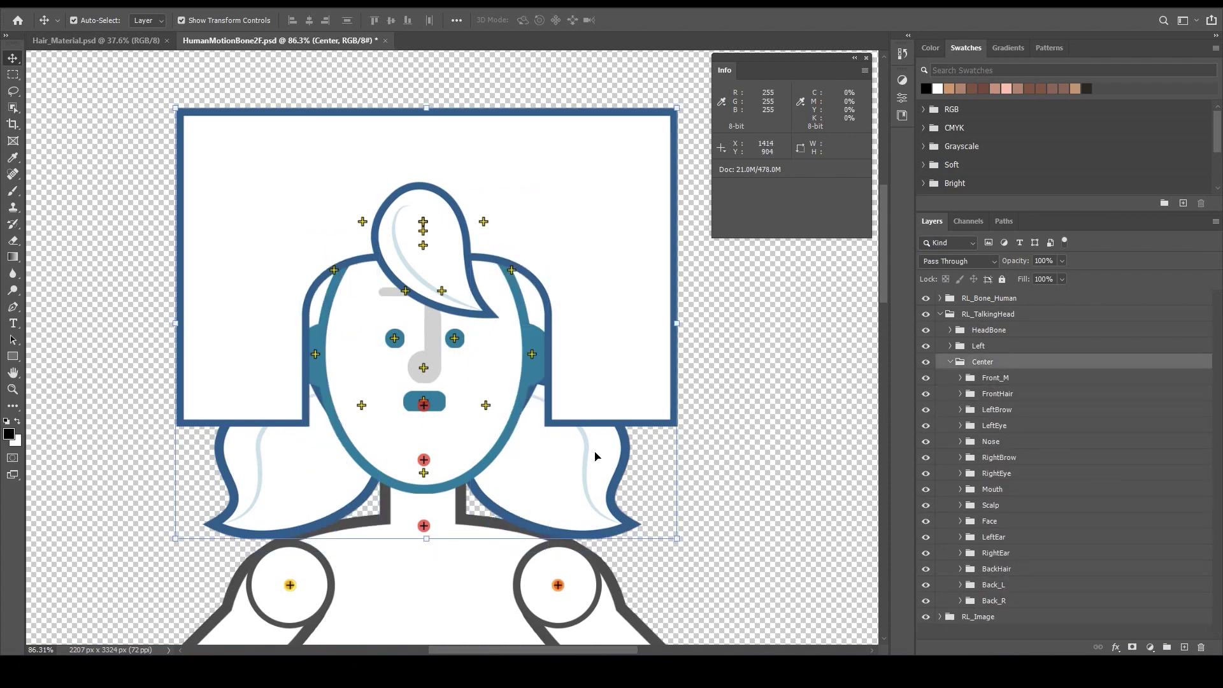
Toggle the template Scalp group's visibility to examine which area it covers.
click(607, 402)
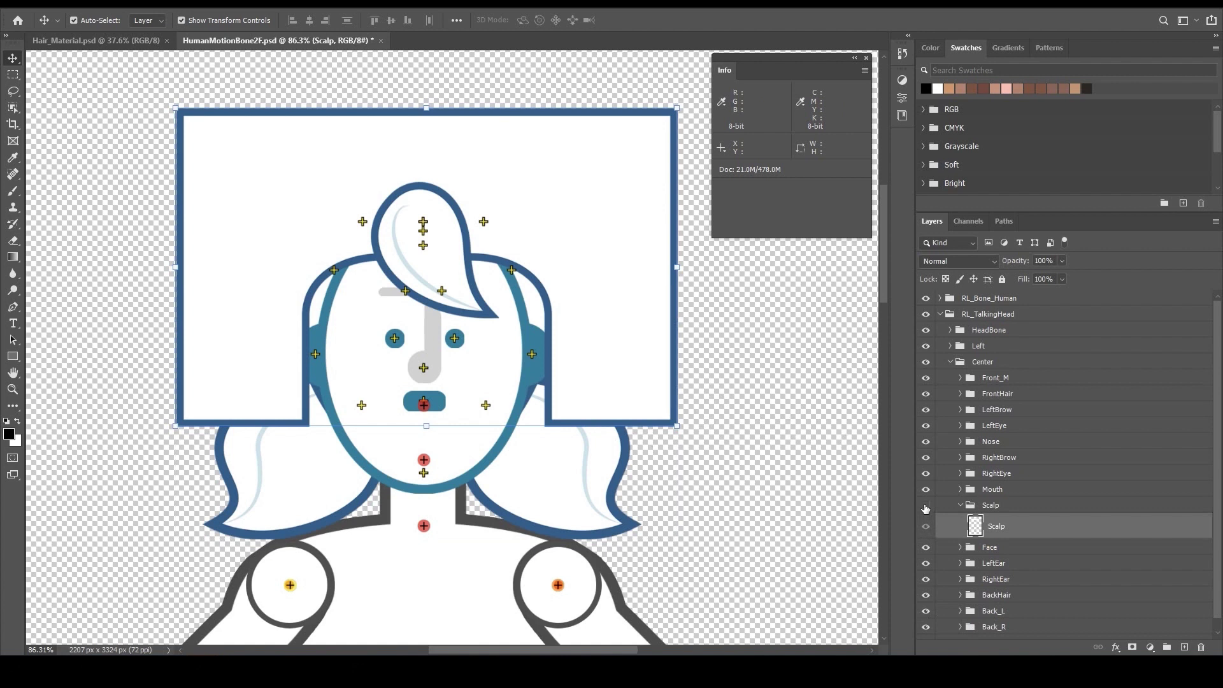
click(925, 505)
click(925, 506)
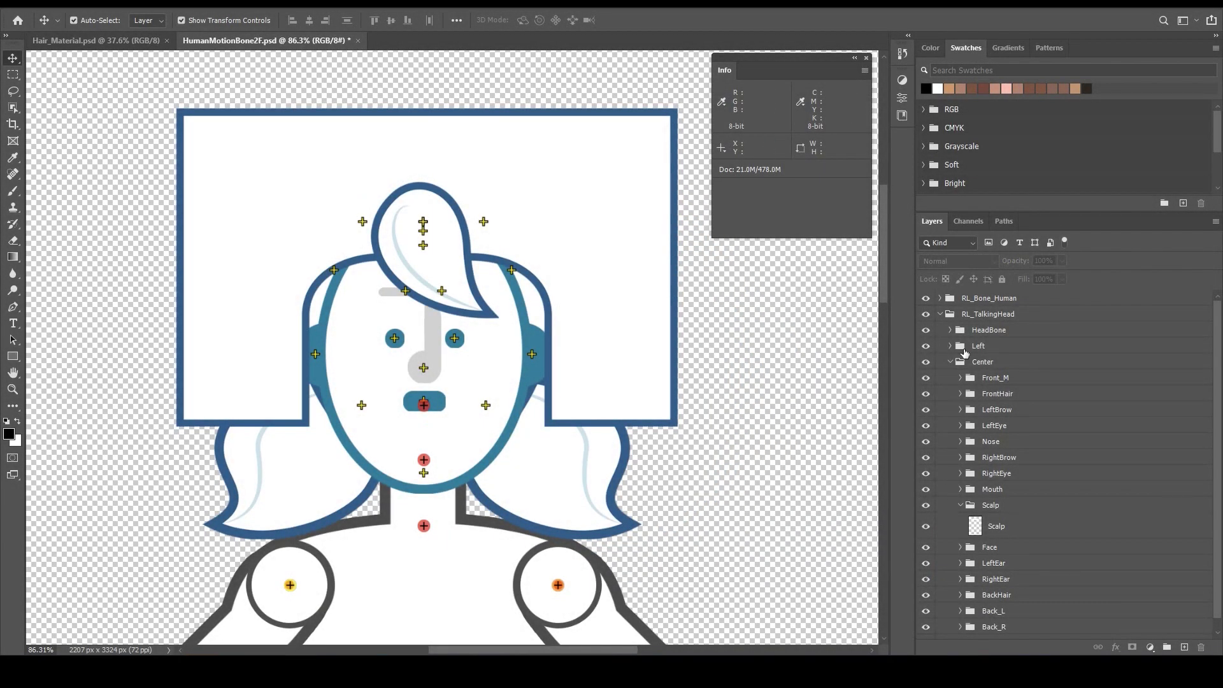
Duplicate the Front_M, Scalp, Face, BackHair, Back_R and Back_L layers from Hair_Material.psd into HumanMotionBone2F.psd, above the Center group.
click(983, 361)
click(96, 40)
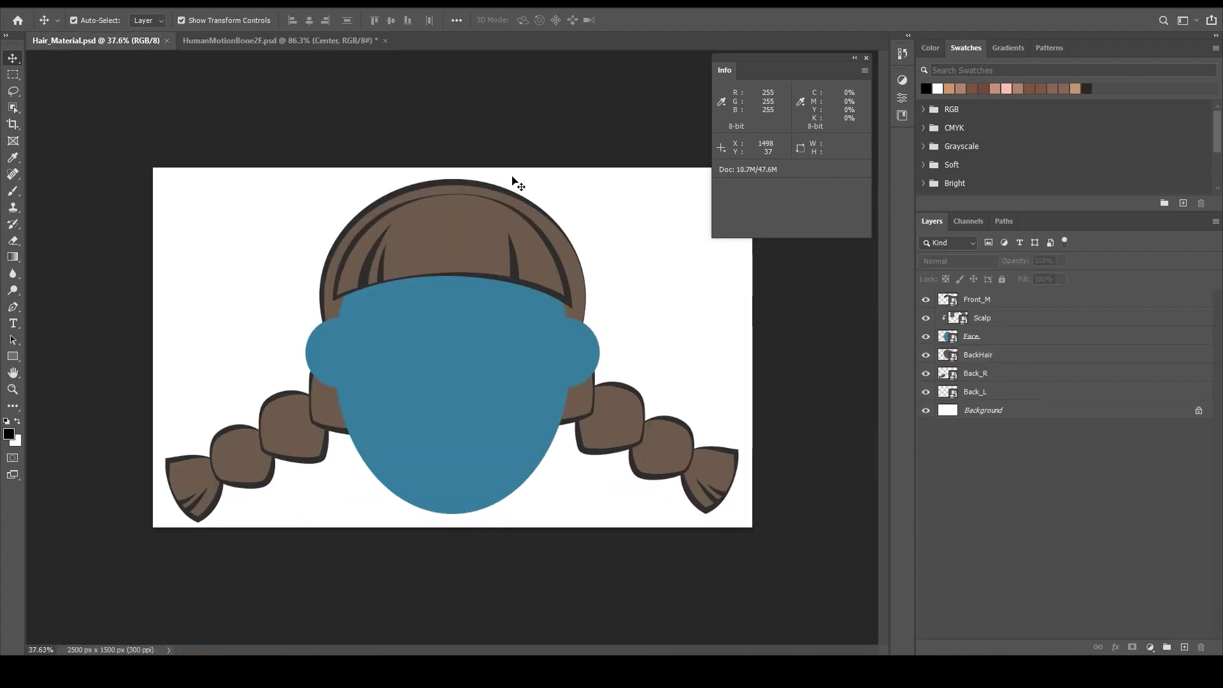
click(1017, 304)
shift+click(999, 395)
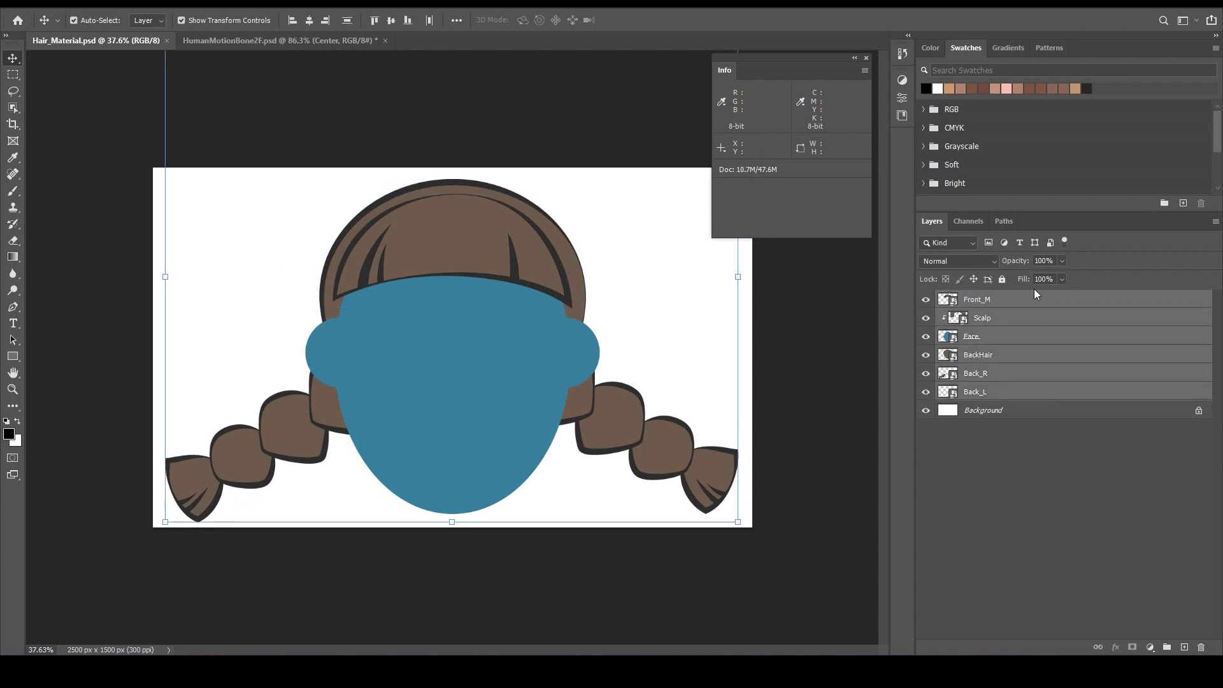
click(1216, 222)
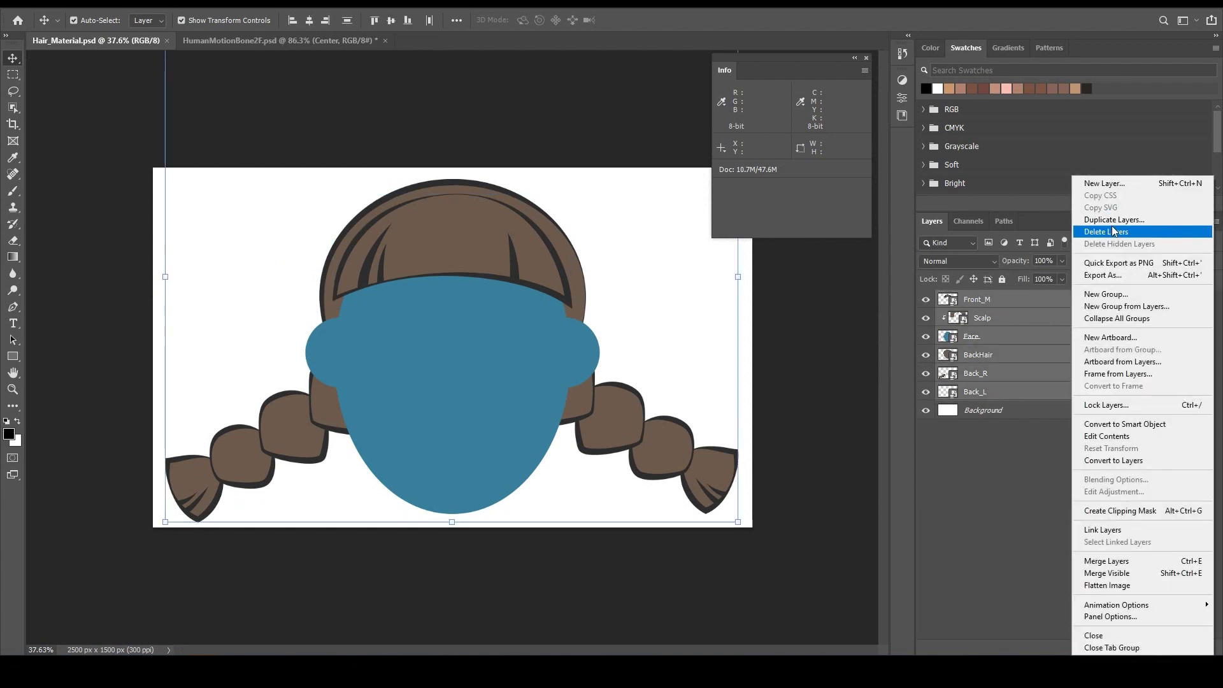
click(1137, 220)
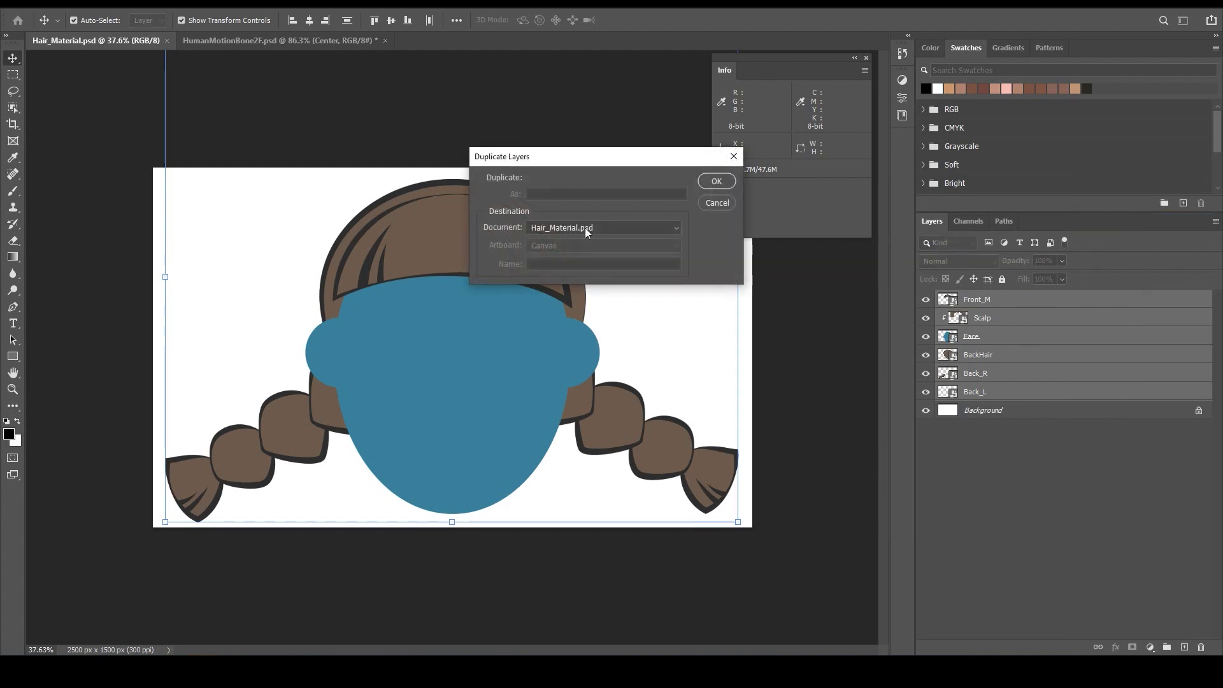
click(585, 227)
click(576, 255)
click(716, 181)
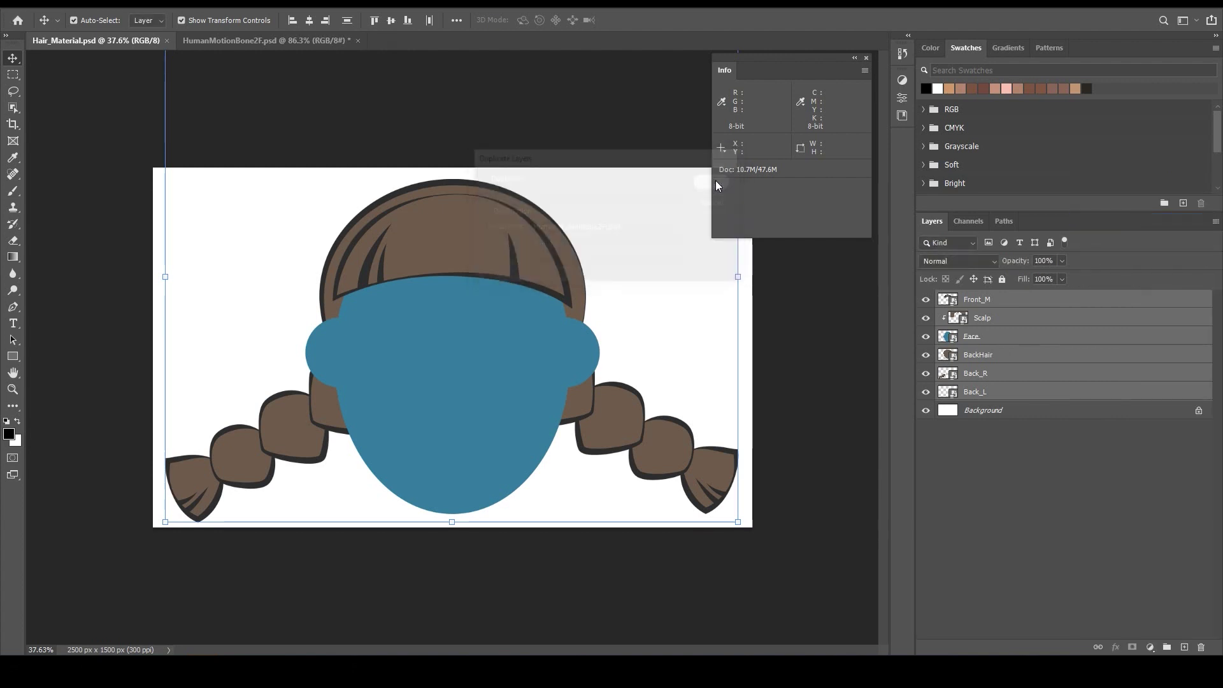
Scale the duplicated hair layers in HumanMotionBone2F.psd to about 39.9% and position them over the character's head.
click(315, 41)
scroll(538, 317, down, 1)
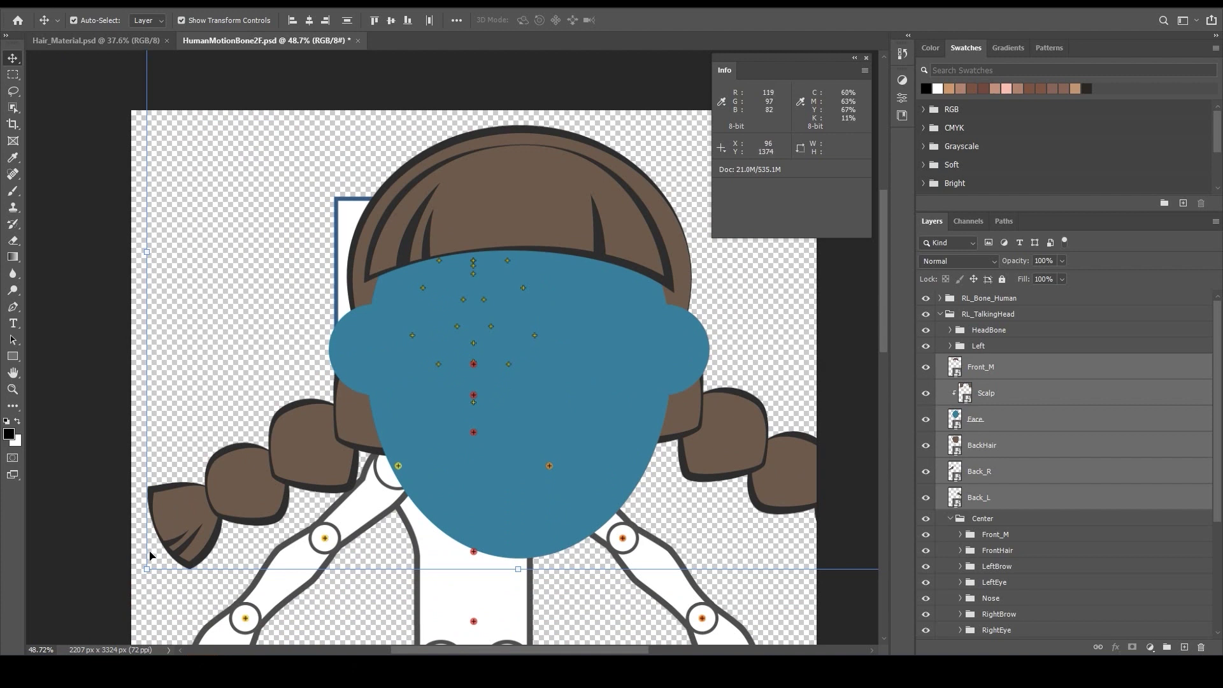
key(ctrl+t)
drag(169, 546, 293, 444)
drag(585, 386, 541, 411)
drag(695, 466, 622, 369)
drag(504, 345, 505, 366)
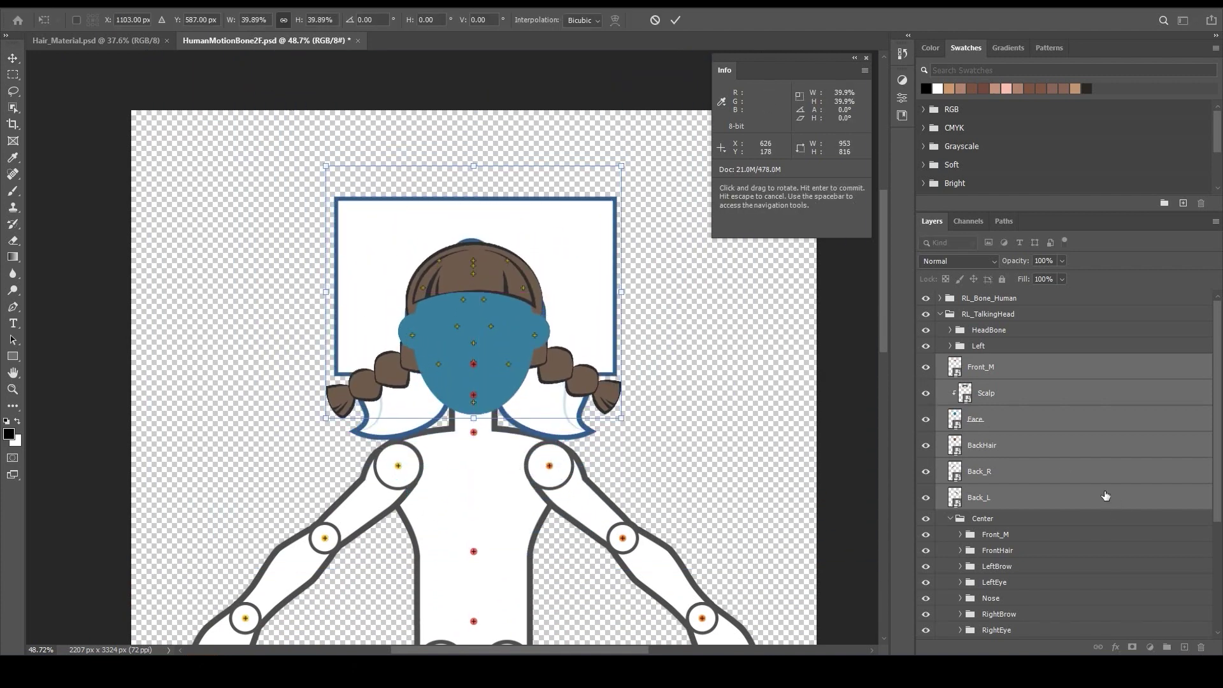
key(Return)
Group the duplicated hair layers and scale the group down slightly to fit the head.
key(ctrl+g)
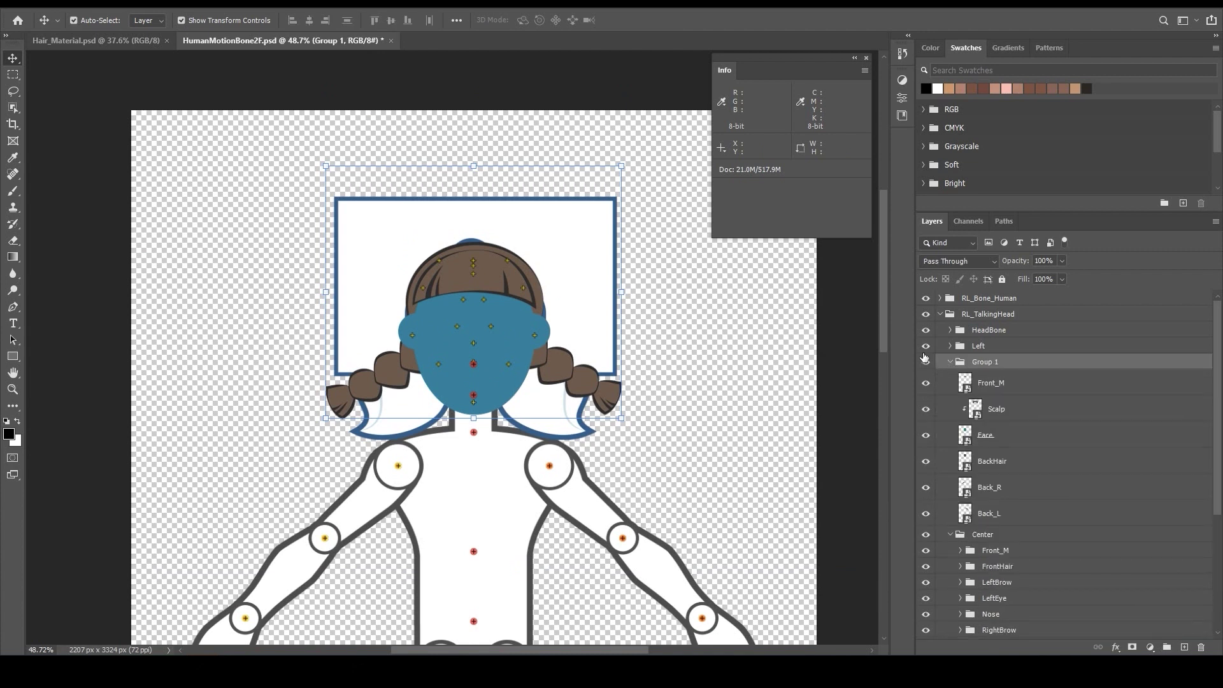
key(ctrl+t)
drag(621, 166, 613, 183)
key(Return)
scroll(515, 345, up, 5)
click(324, 434)
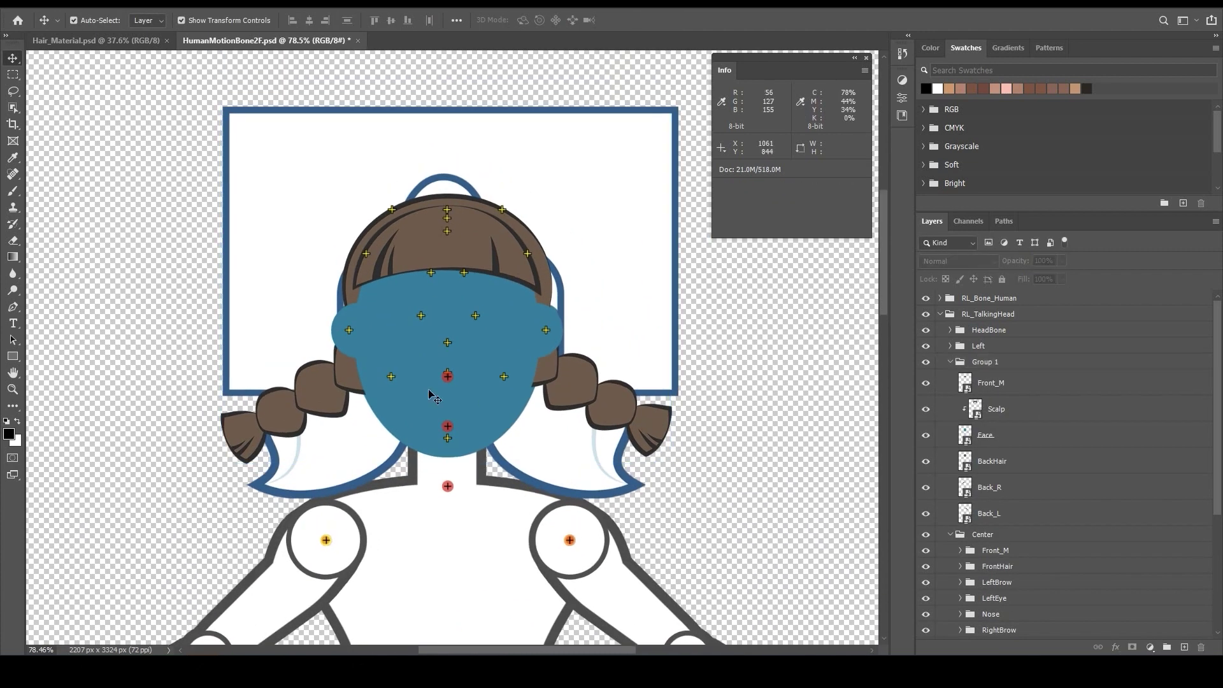
Hide the template Scalp group and delete the blue Face reference layer from the new hair group.
click(648, 327)
click(960, 605)
click(925, 605)
click(415, 391)
key(Delete)
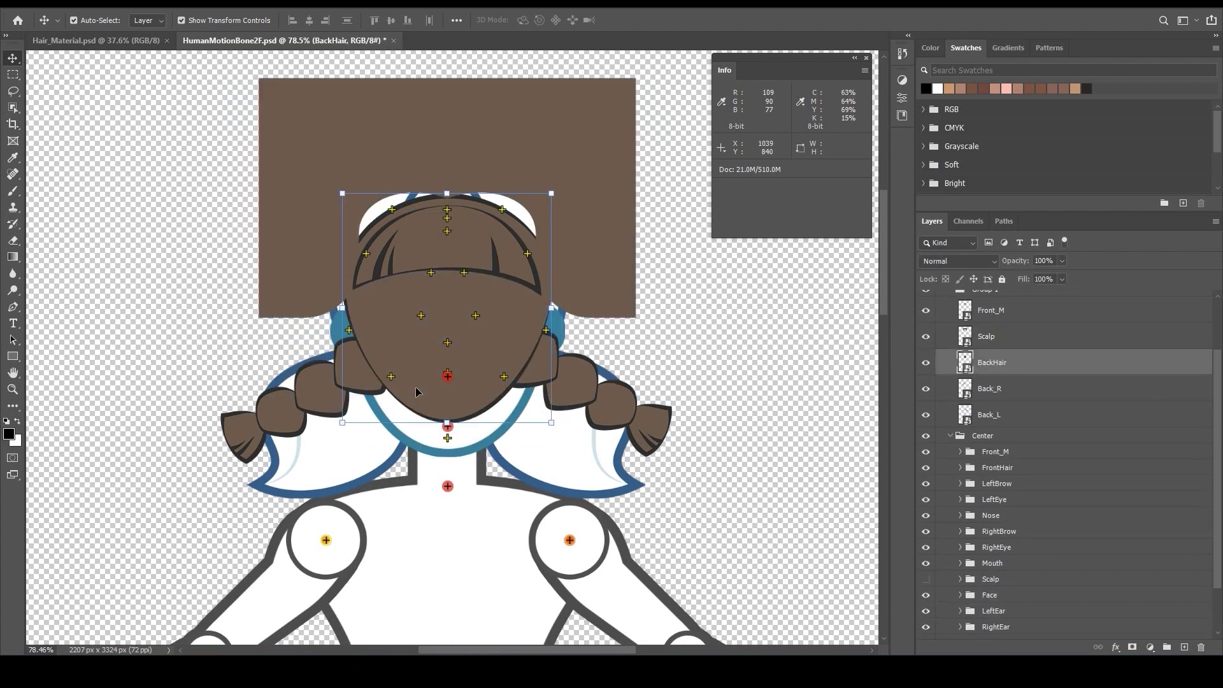
Move the new Scalp layer into the template Scalp group and delete the original Scalp layer, keeping the group hidden.
click(982, 338)
click(962, 578)
drag(1019, 341, 1002, 582)
click(1003, 599)
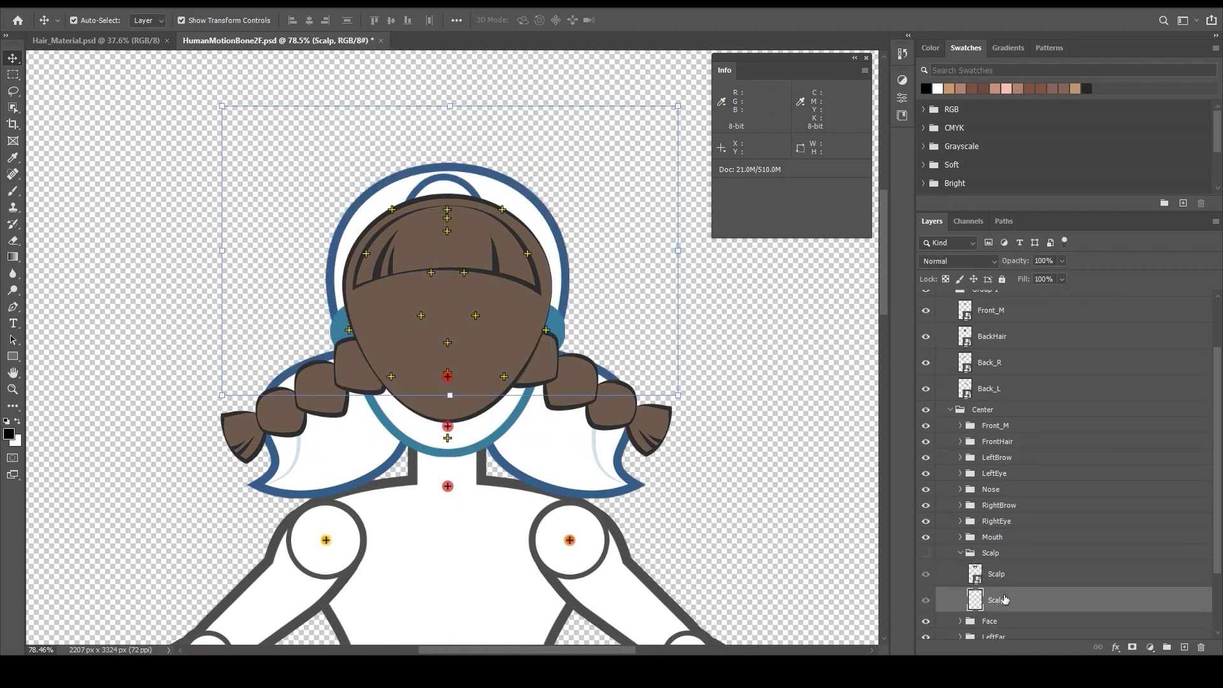
click(926, 553)
key(Delete)
click(925, 553)
Enlarge the new BackHair layer slightly and fit it around the head.
click(573, 259)
click(500, 266)
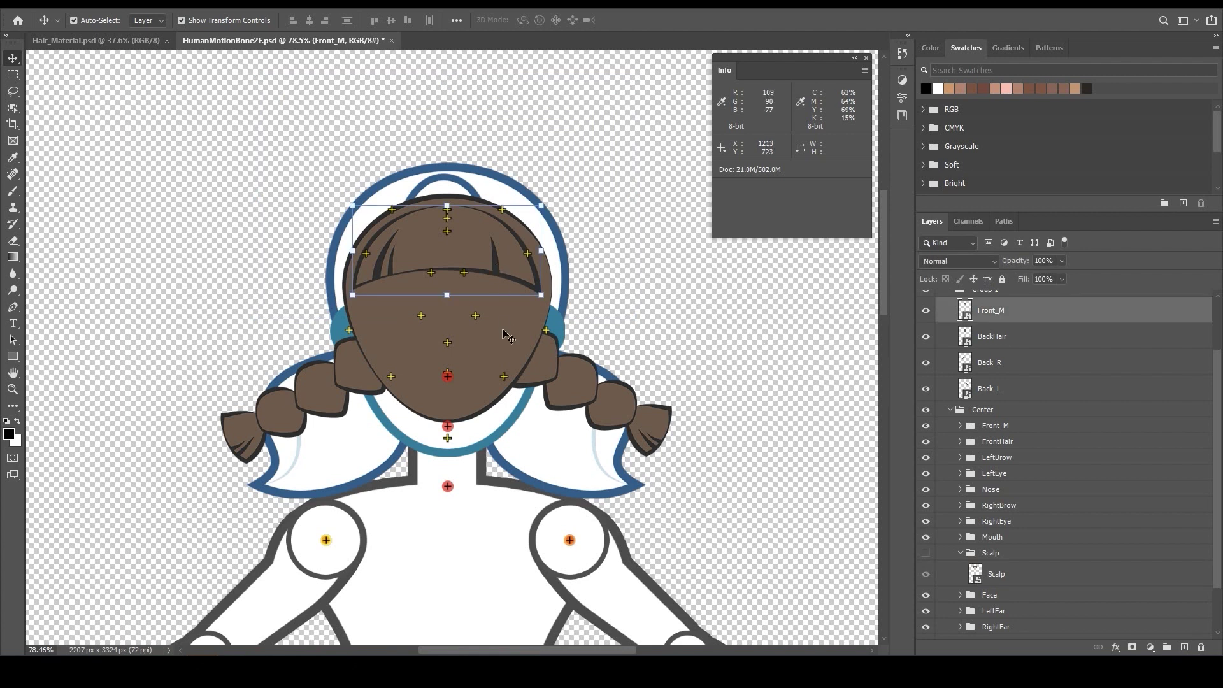
click(505, 333)
drag(553, 192, 570, 173)
drag(570, 307, 559, 303)
key(Return)
Move the new BackHair layer into the template BackHair group and delete the original back hair.
click(562, 261)
click(539, 286)
drag(1003, 303, 1023, 610)
click(1012, 627)
key(Delete)
Enlarge the new Front_M bangs slightly to match the back hair, and replace the original layer in the Front_M group with them.
click(478, 222)
drag(541, 205, 557, 198)
drag(500, 248, 501, 242)
key(Return)
click(463, 191)
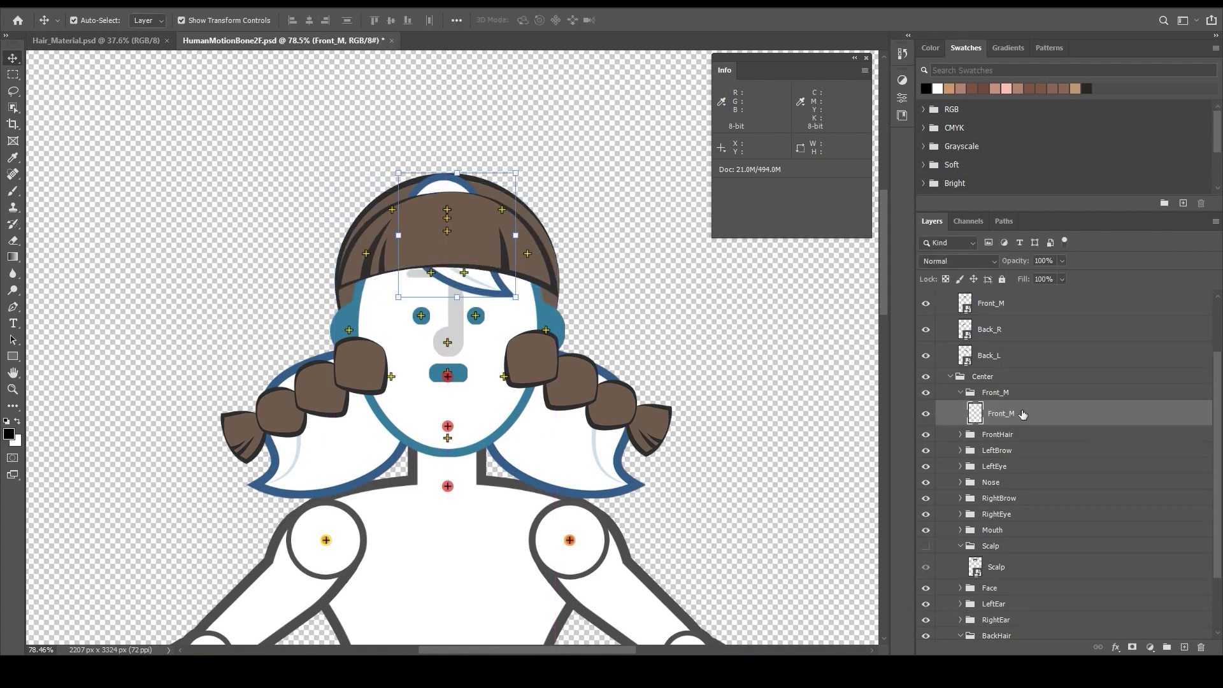
scroll(1023, 414, down, 1)
Try to move the Back_R and Back_L braids inward and down over the cheeks, and undo both moves.
click(355, 351)
drag(355, 352, 378, 369)
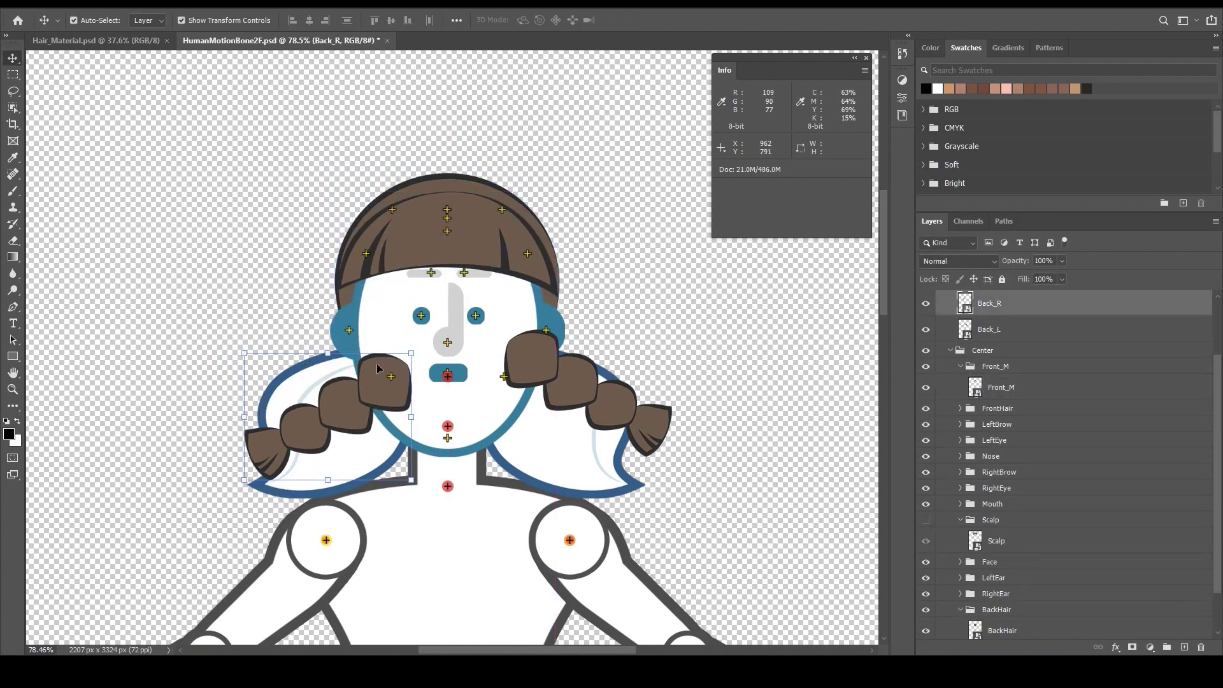
drag(560, 384, 540, 404)
scroll(519, 405, up, 4)
key(ctrl+z)
key(ctrl+z)
Move the Back_R and Back_L braids inward and down so their upper ends overlap the lower sides of the face.
drag(273, 355, 304, 382)
drag(552, 352, 519, 383)
click(637, 384)
Move the new Back_L and Back_R braids into their matching template groups and delete the original pigtail layers.
click(679, 449)
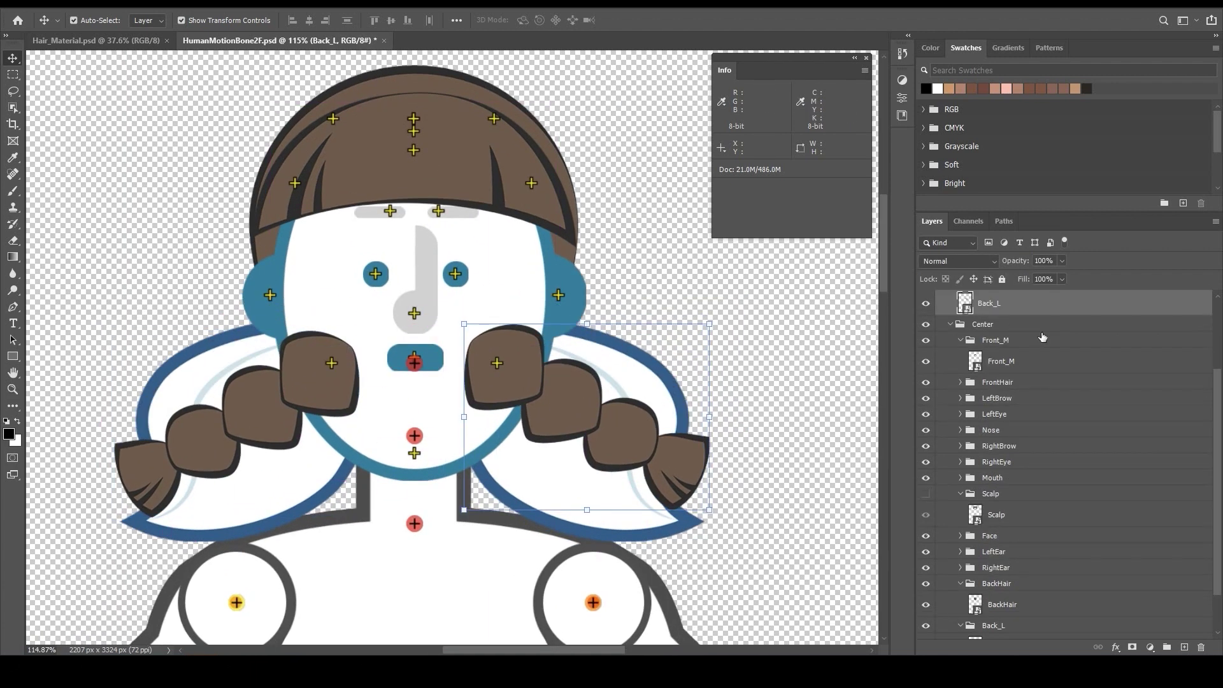
drag(1032, 304, 1004, 627)
click(637, 500)
key(Delete)
click(273, 430)
drag(997, 304, 965, 619)
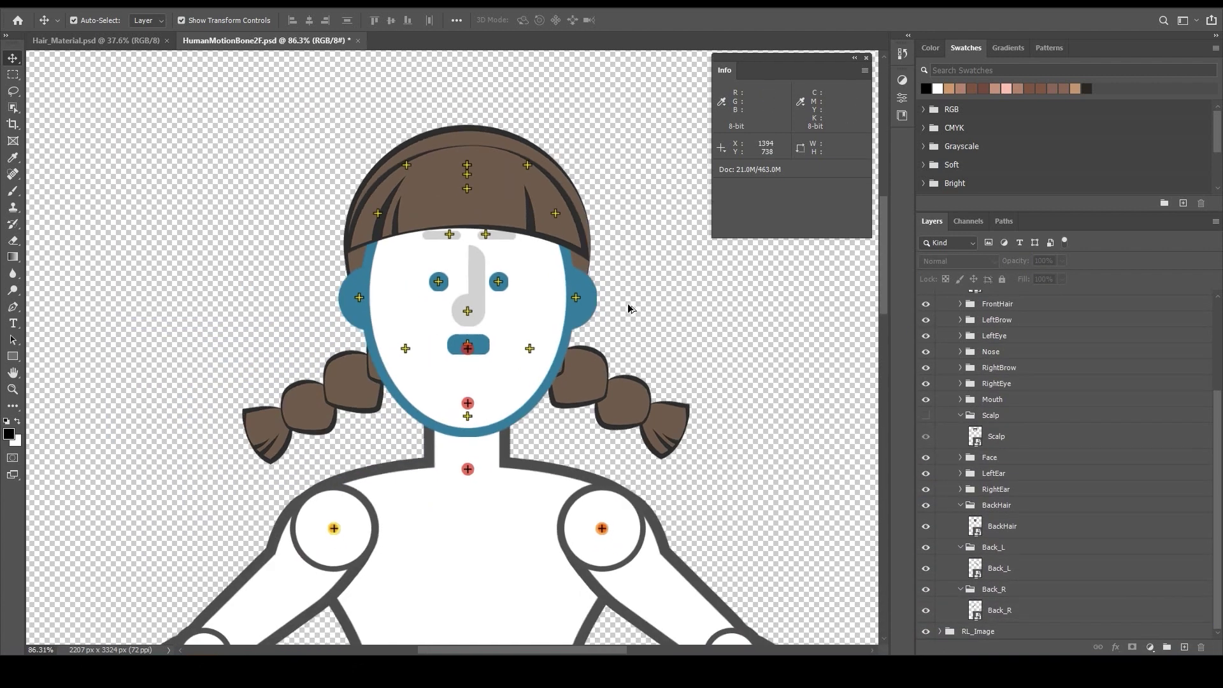
Save HumanMotionBone2F.psd to update the character with the custom hair.
scroll(628, 309, up, 1)
click(48, 6)
mouse_move(28, 4)
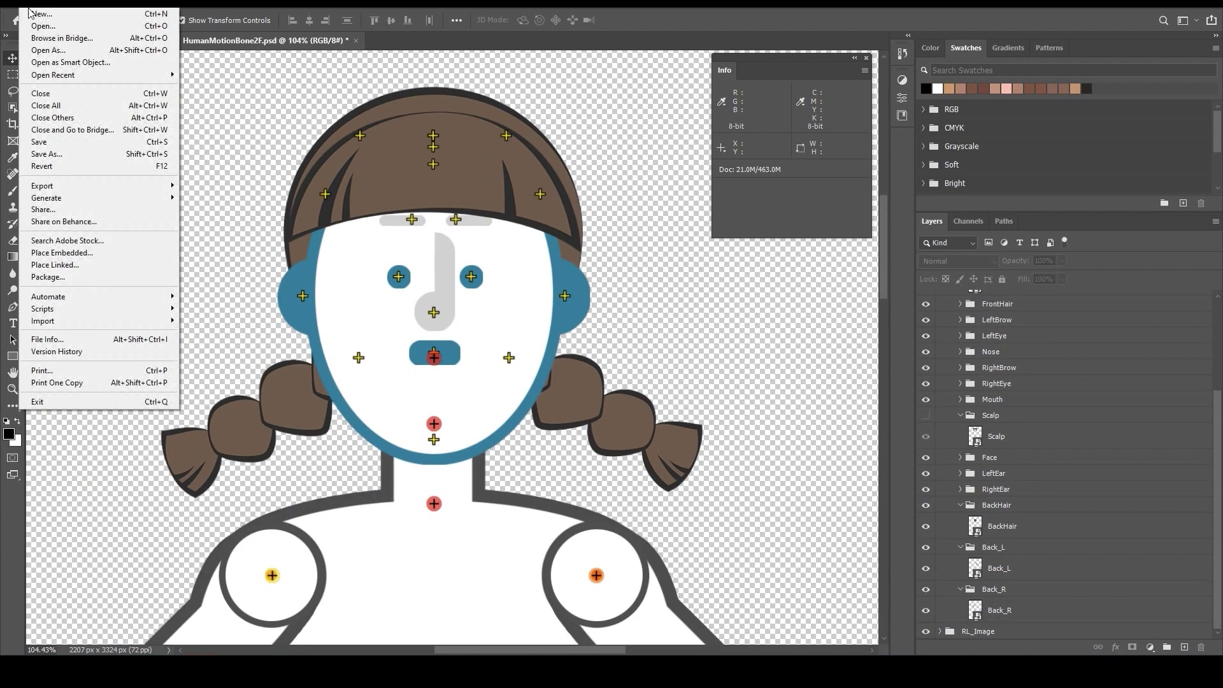
click(78, 143)
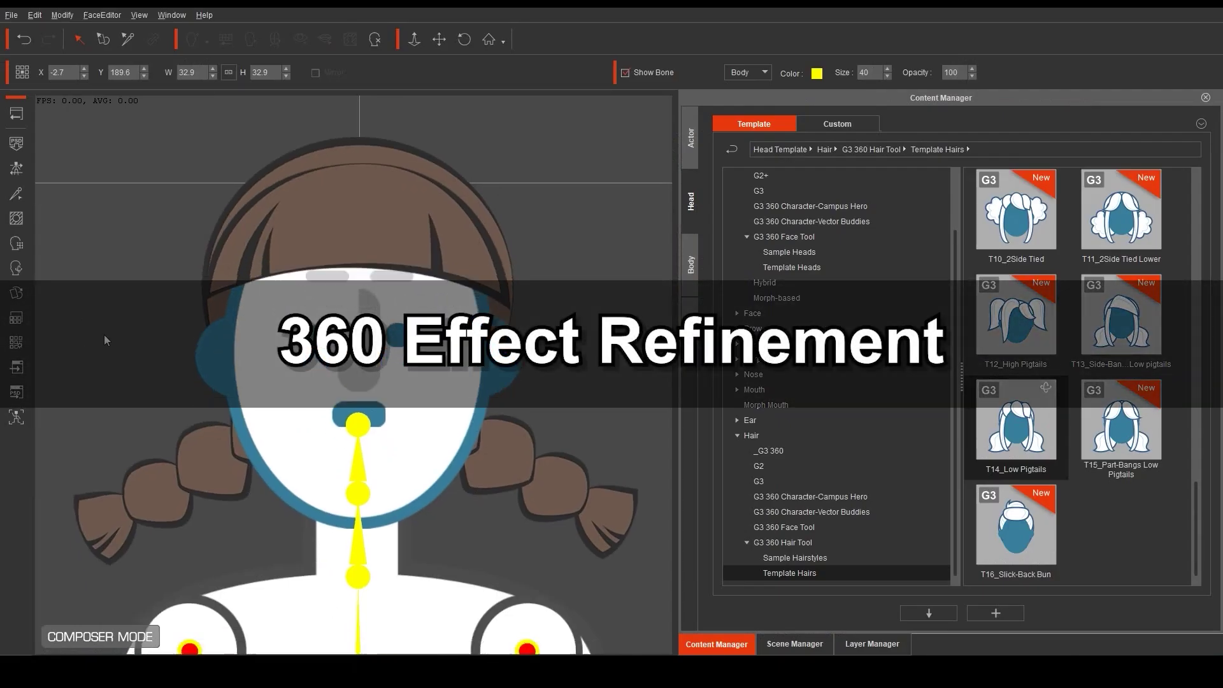
Preview the head turning with the custom braids in the 360 Head Creator and close the creator.
click(872, 643)
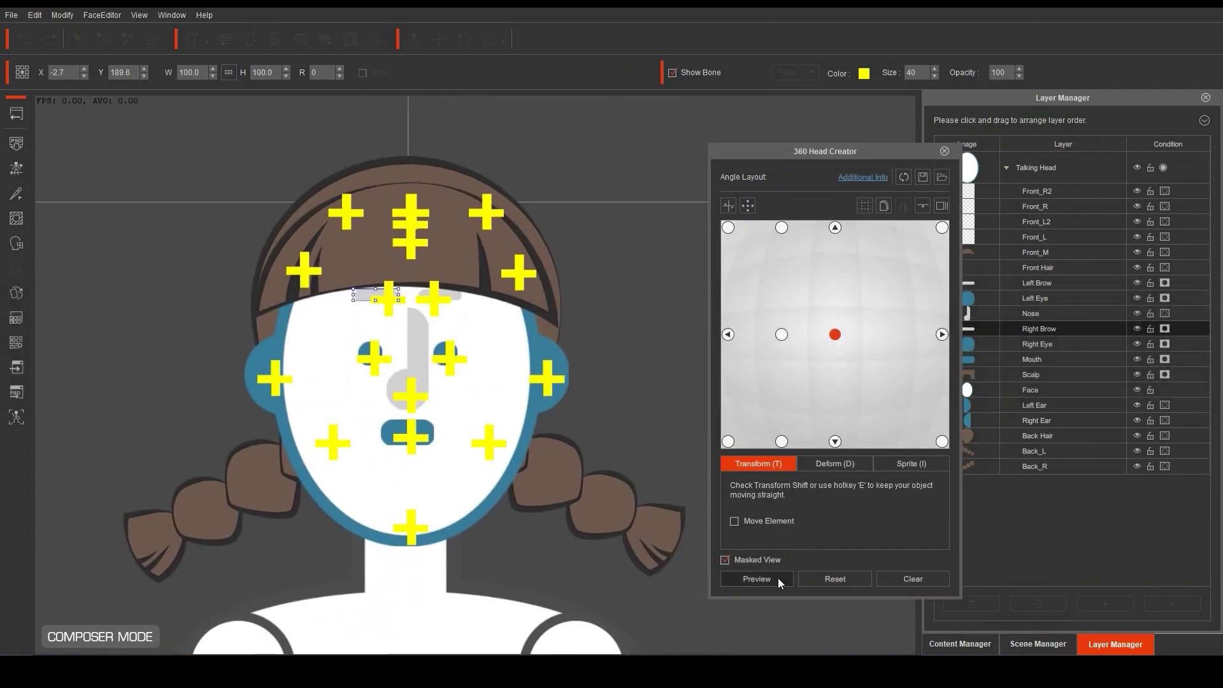
click(759, 578)
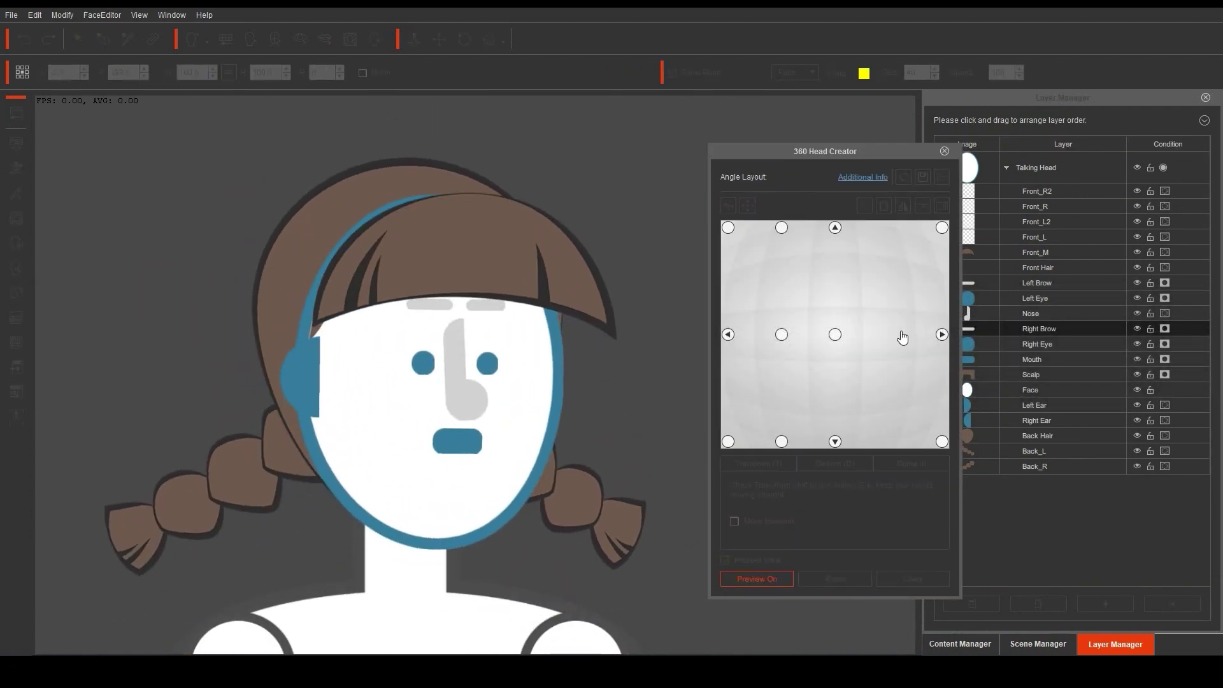
click(834, 334)
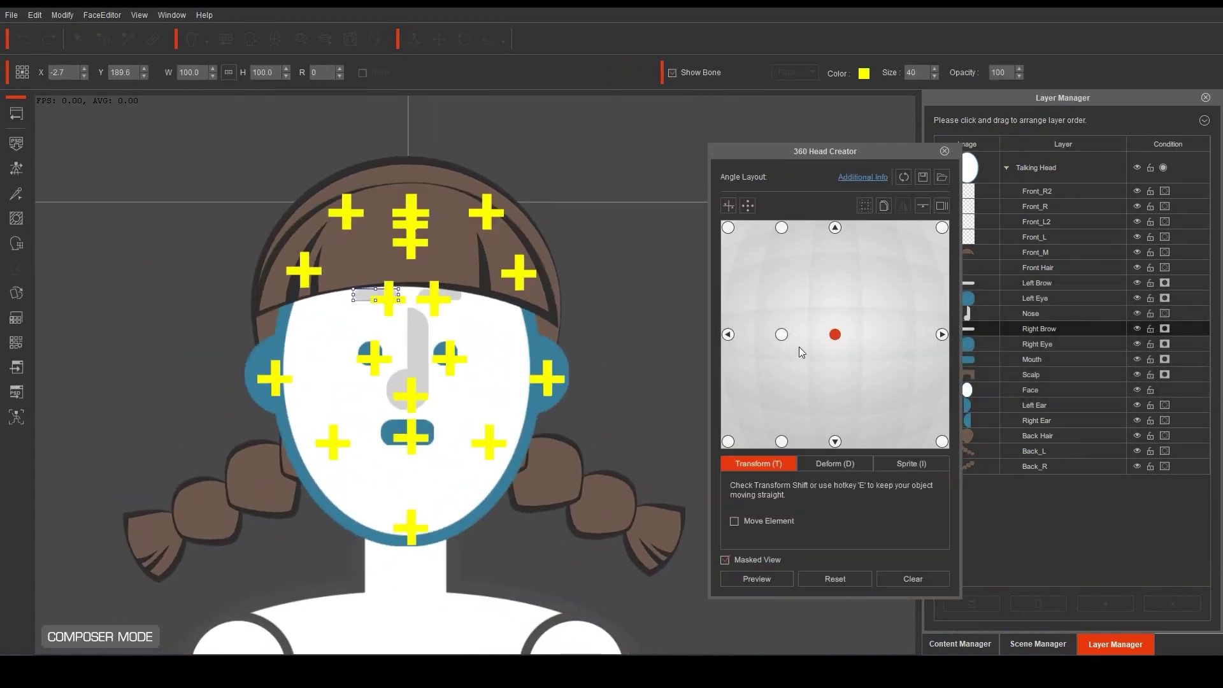
click(945, 151)
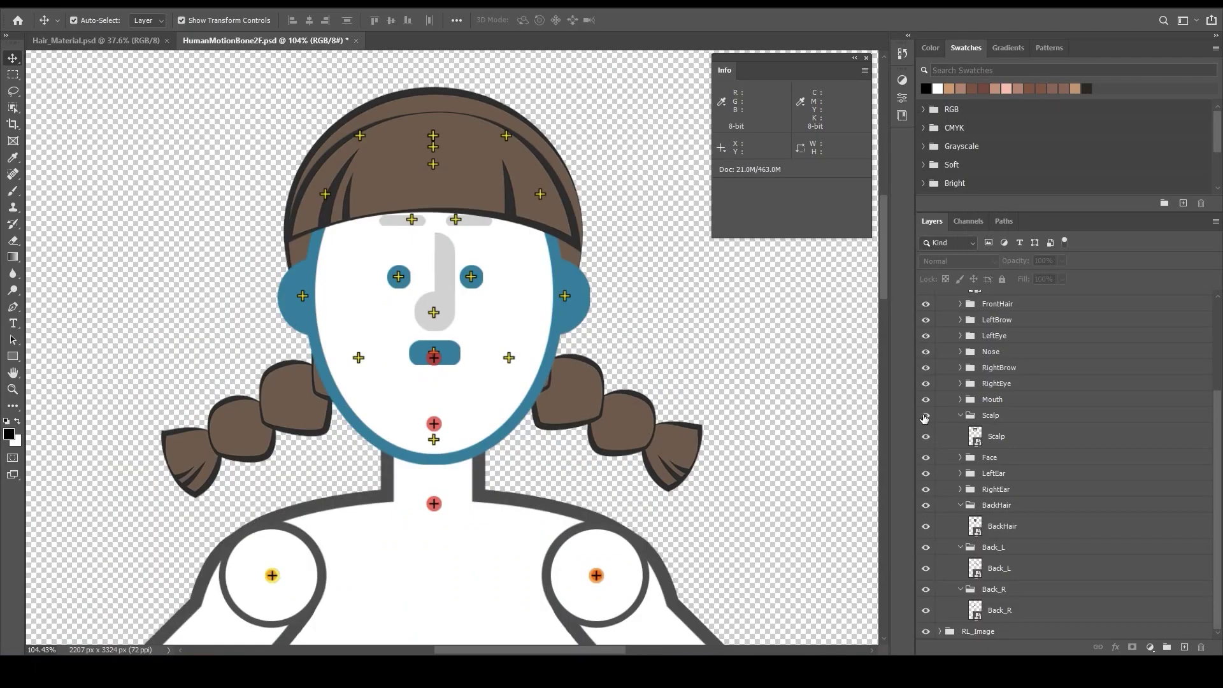
Switch to Photoshop, show the Scalp layer and move its artwork down to cover the sides of the head at ear level.
click(925, 415)
click(996, 436)
drag(618, 185, 614, 268)
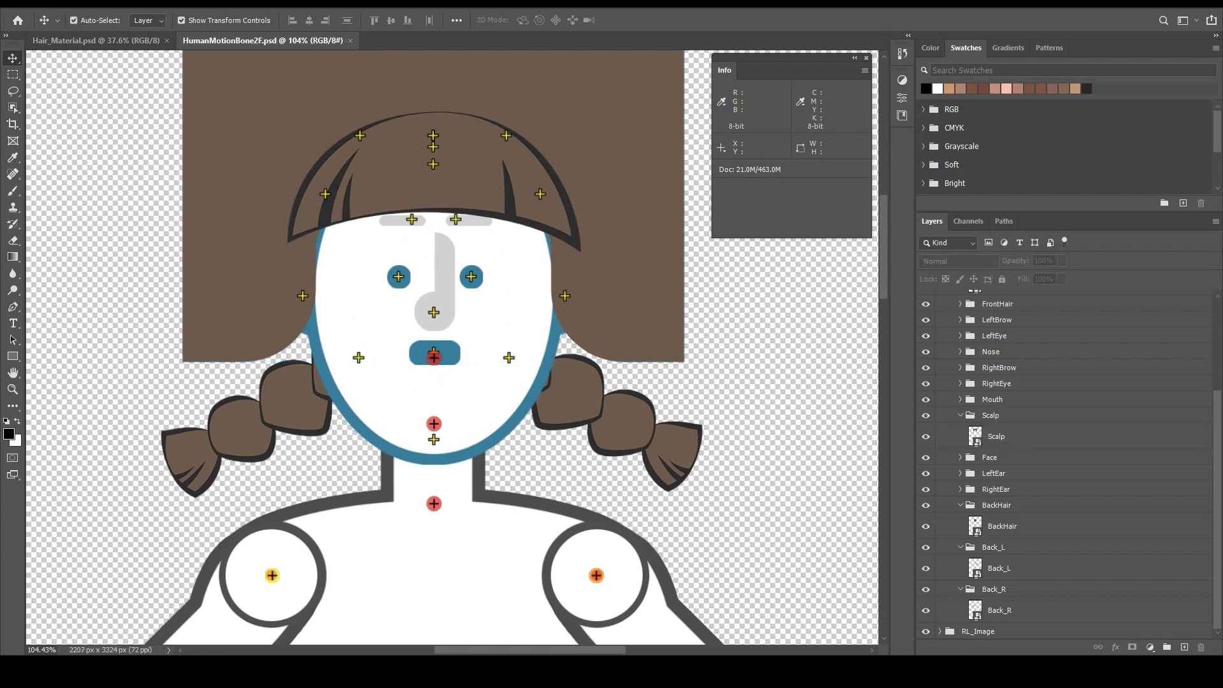
click(295, 608)
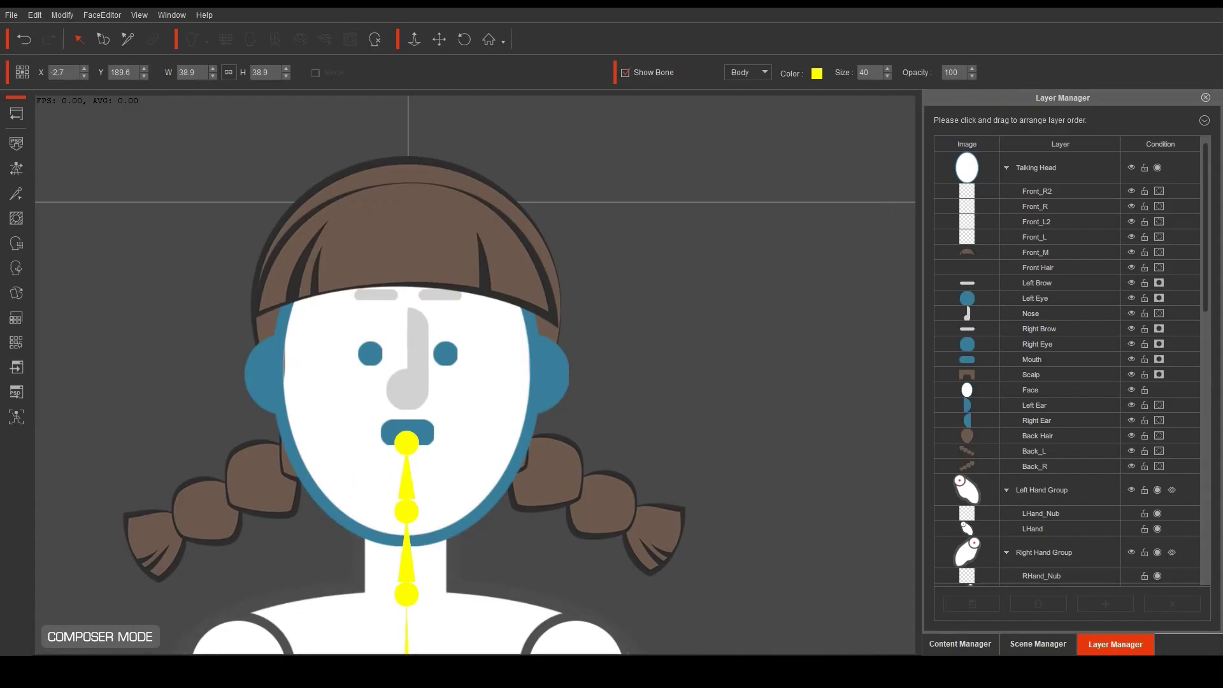
Return to Cartoon Animator and preview the head turn with the updated scalp in the 360 Head Creator.
click(16, 272)
click(757, 578)
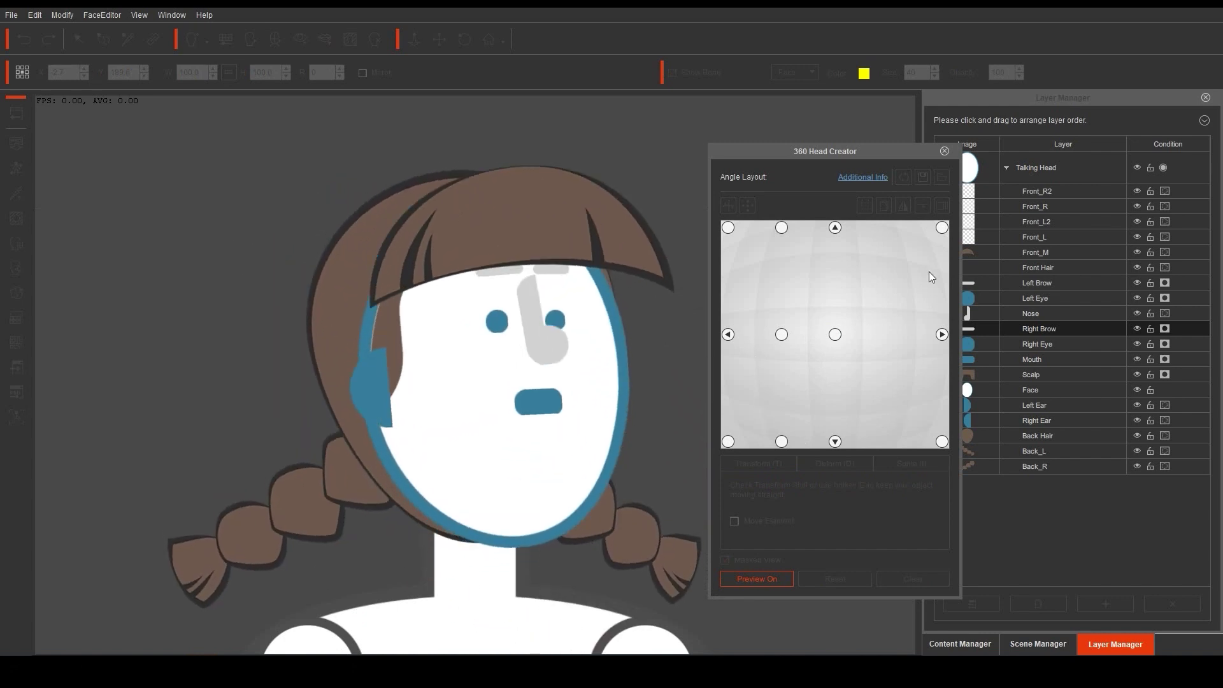
key(Escape)
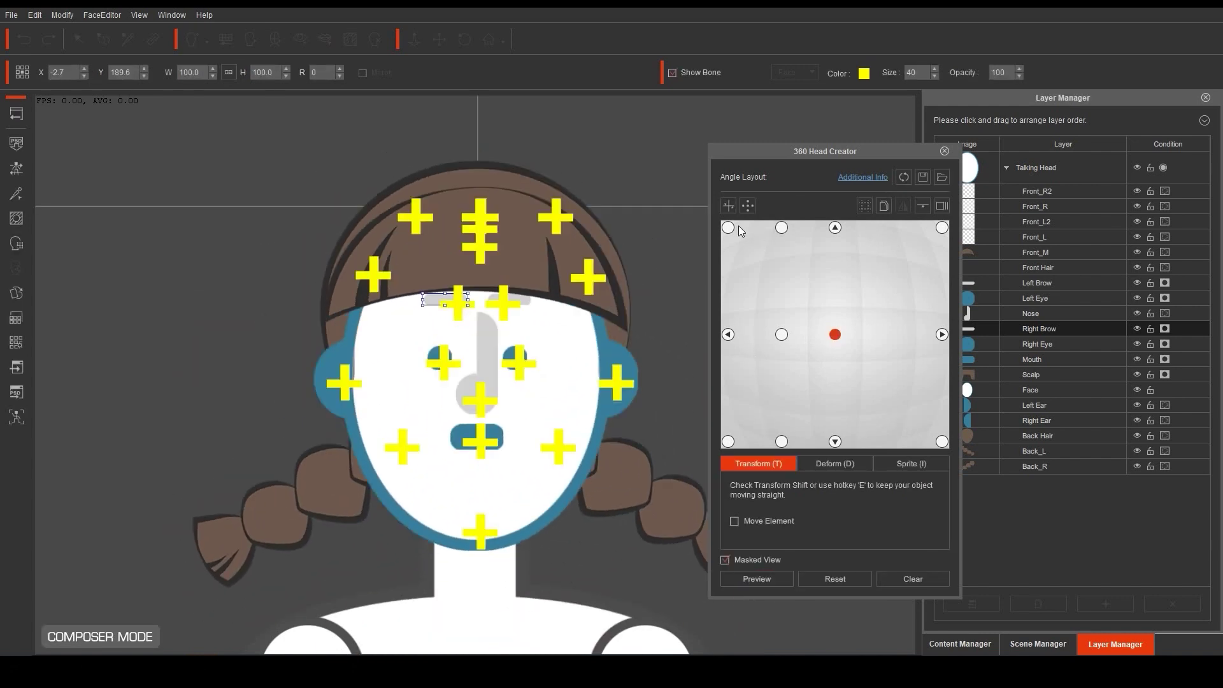
Reposition the front hair and scalp at the corner head angles so they follow the tilted face.
click(730, 228)
drag(577, 332, 584, 333)
drag(404, 260, 448, 256)
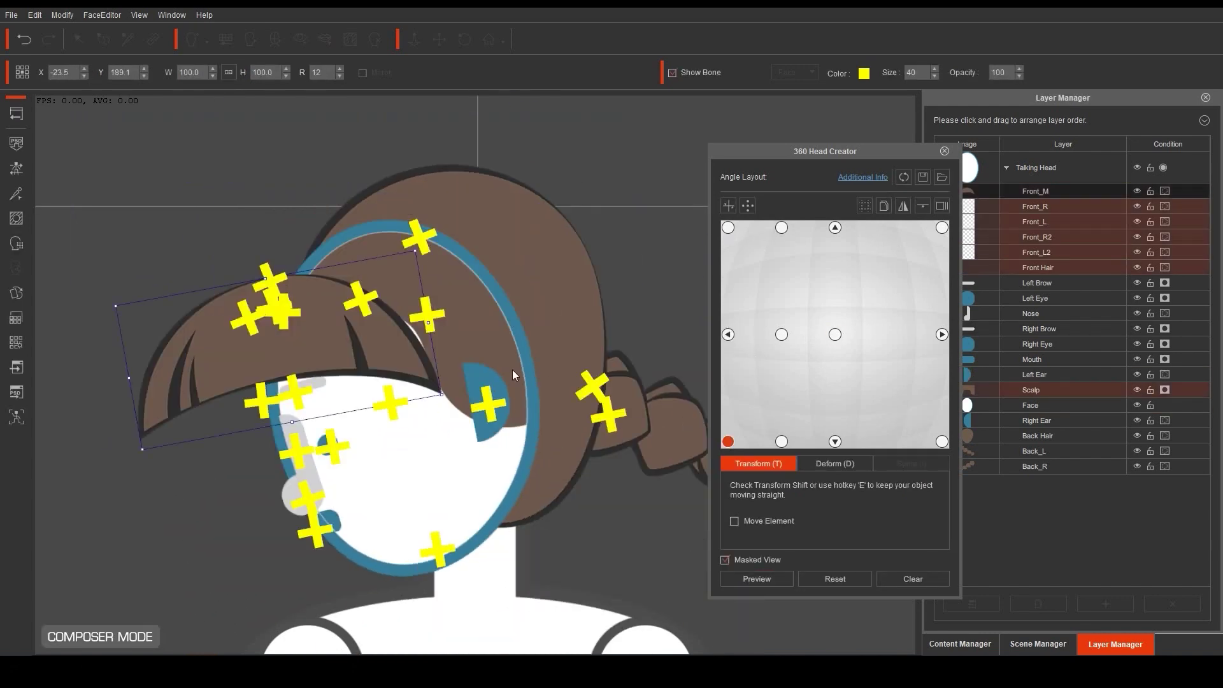
drag(399, 335, 499, 295)
click(779, 440)
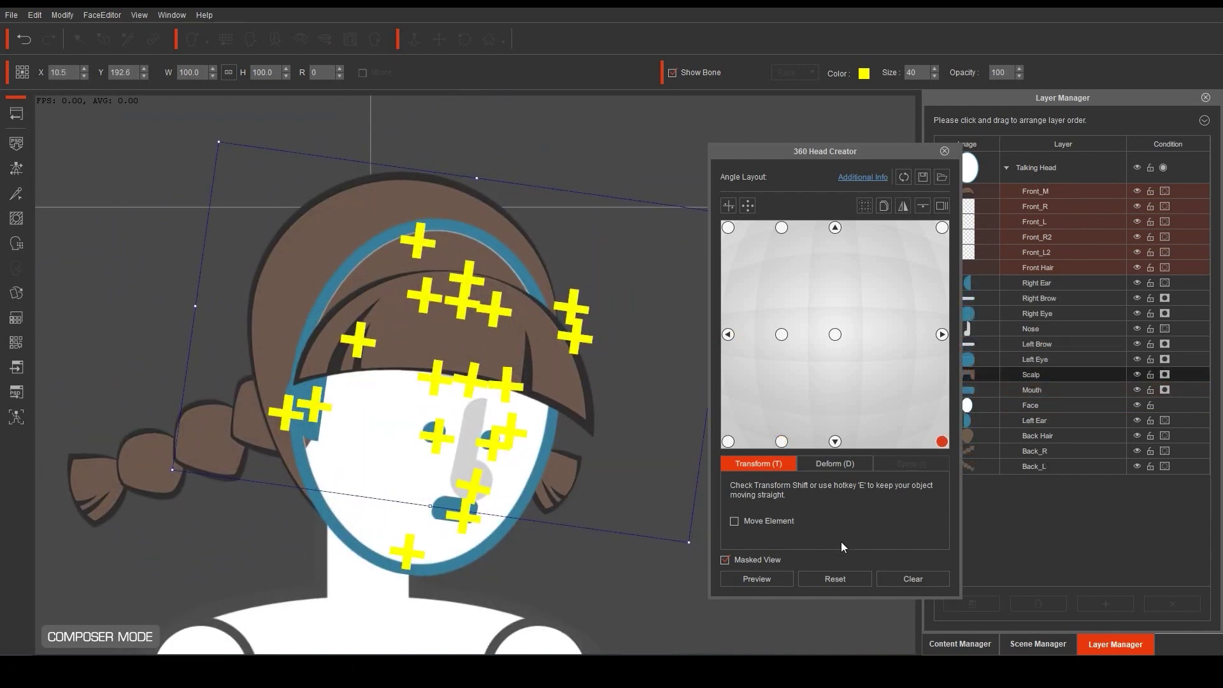
Preview the head turn with the corrected corner angles and close the 360 Head Creator.
click(756, 578)
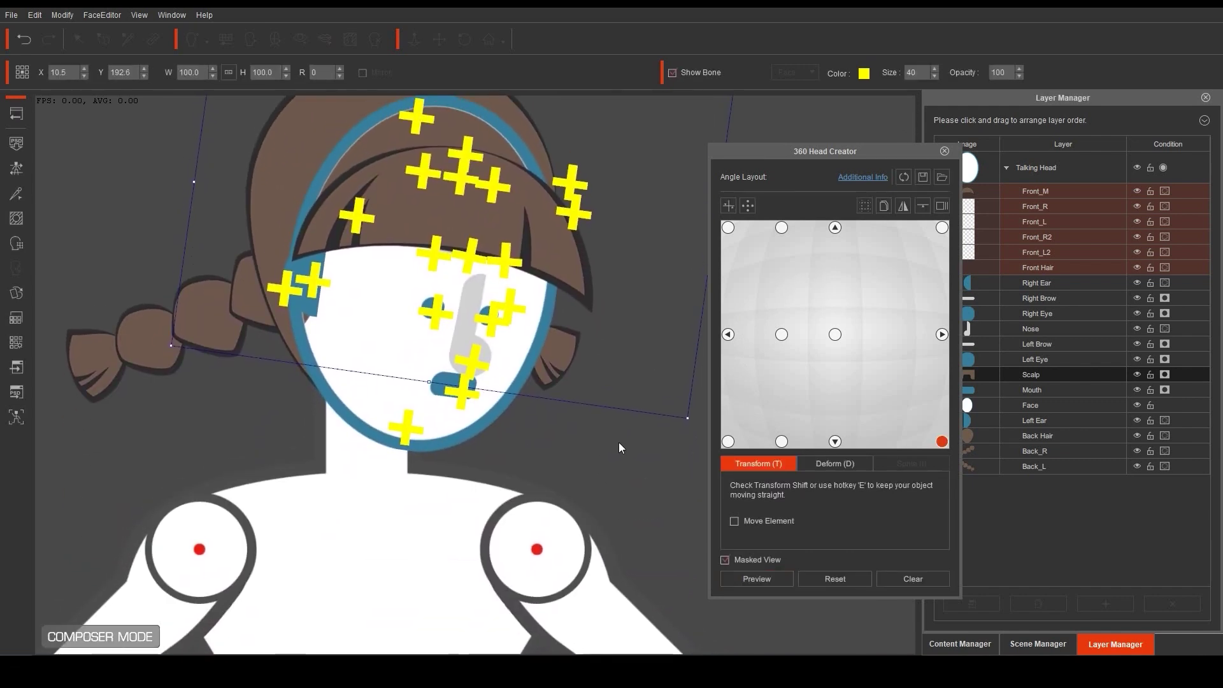
click(757, 579)
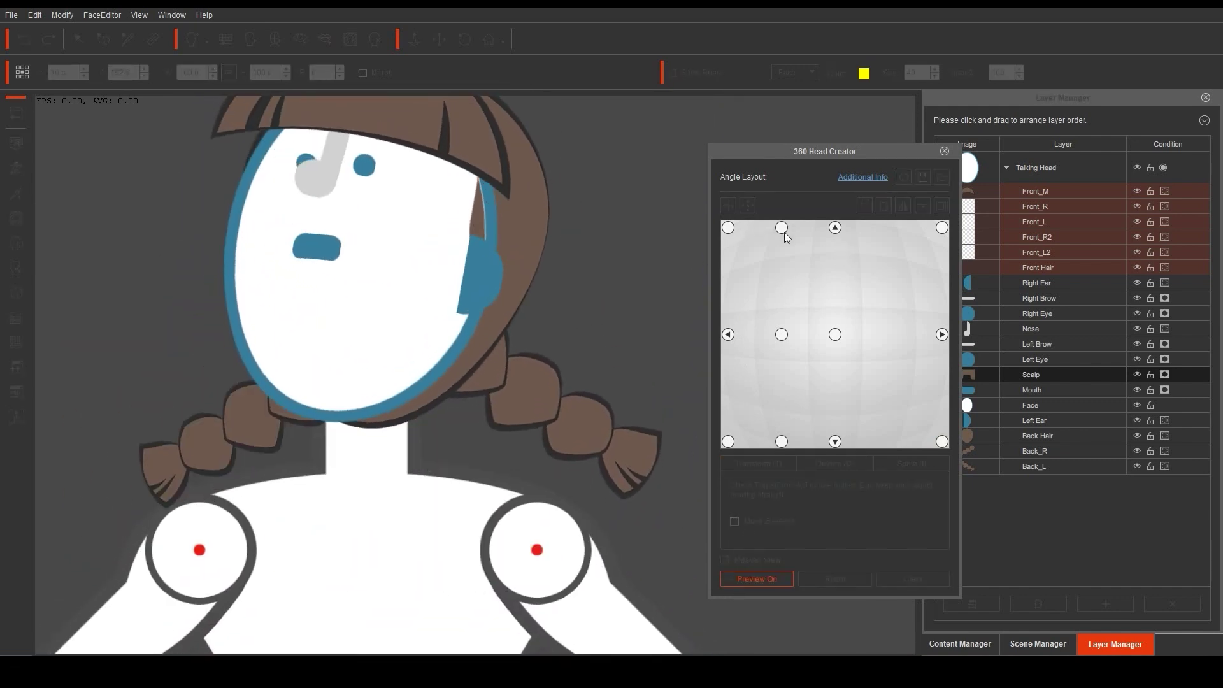
click(944, 153)
Move the Back Hair, Back_L and Back_R layers out of the Talking Head group to beneath Hip_Layer and open the 360 Head Creator.
click(959, 644)
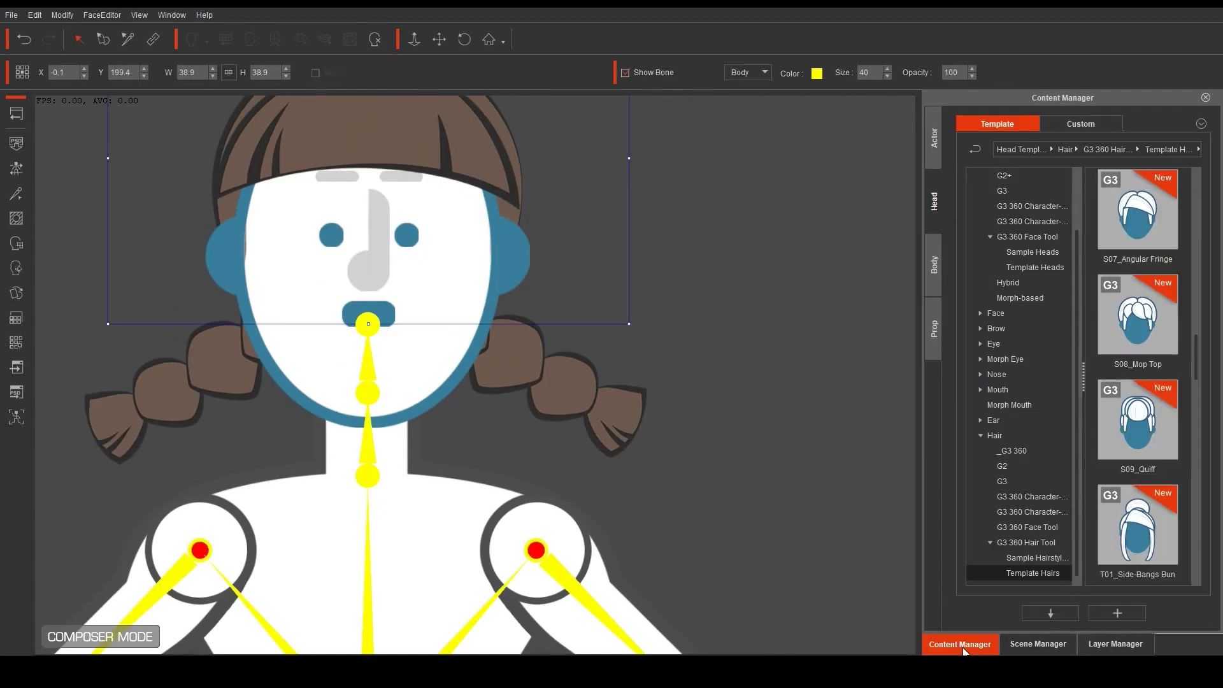
click(1087, 649)
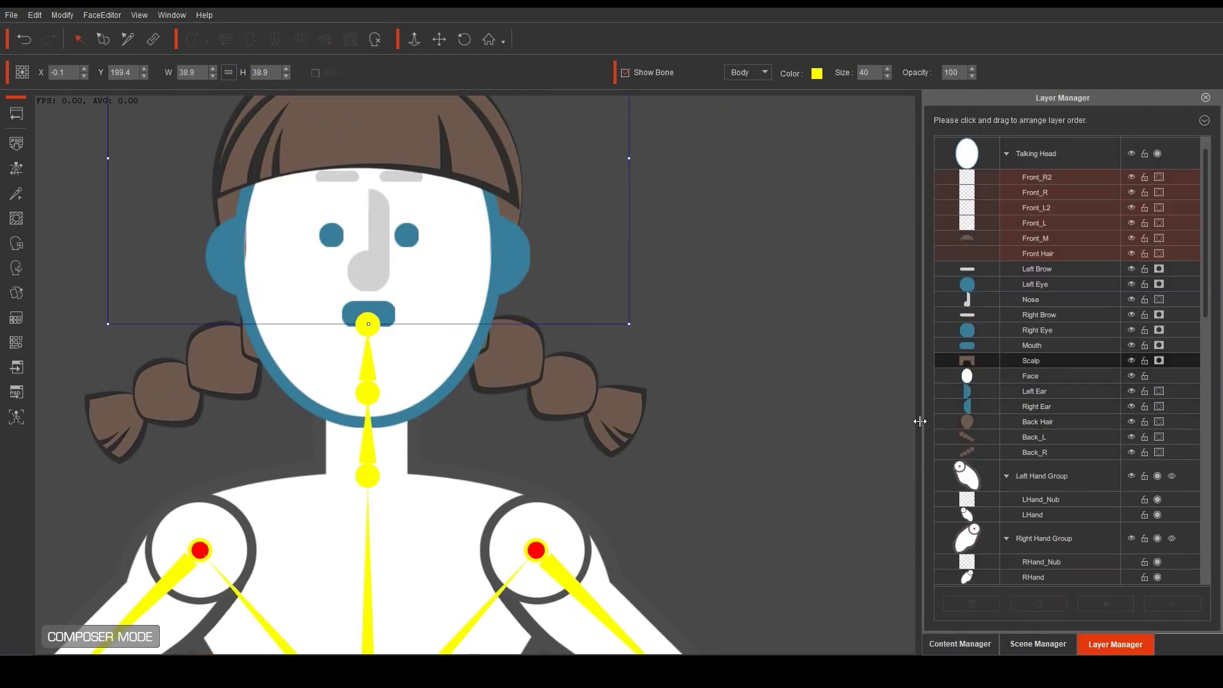
mouse_move(920, 421)
mouse_down()
mouse_move(836, 426)
mouse_move(900, 418)
mouse_up()
click(988, 423)
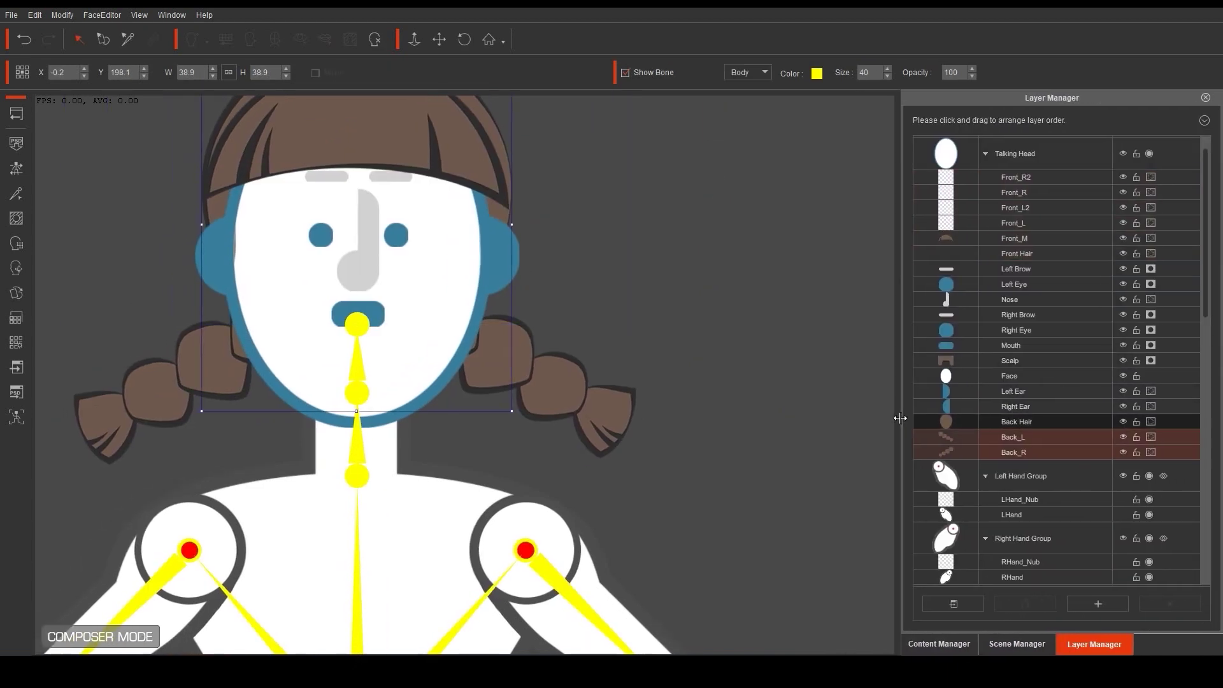
shift+click(1029, 454)
drag(1205, 237, 1203, 333)
drag(1076, 190, 1037, 504)
scroll(1037, 497, down, 5)
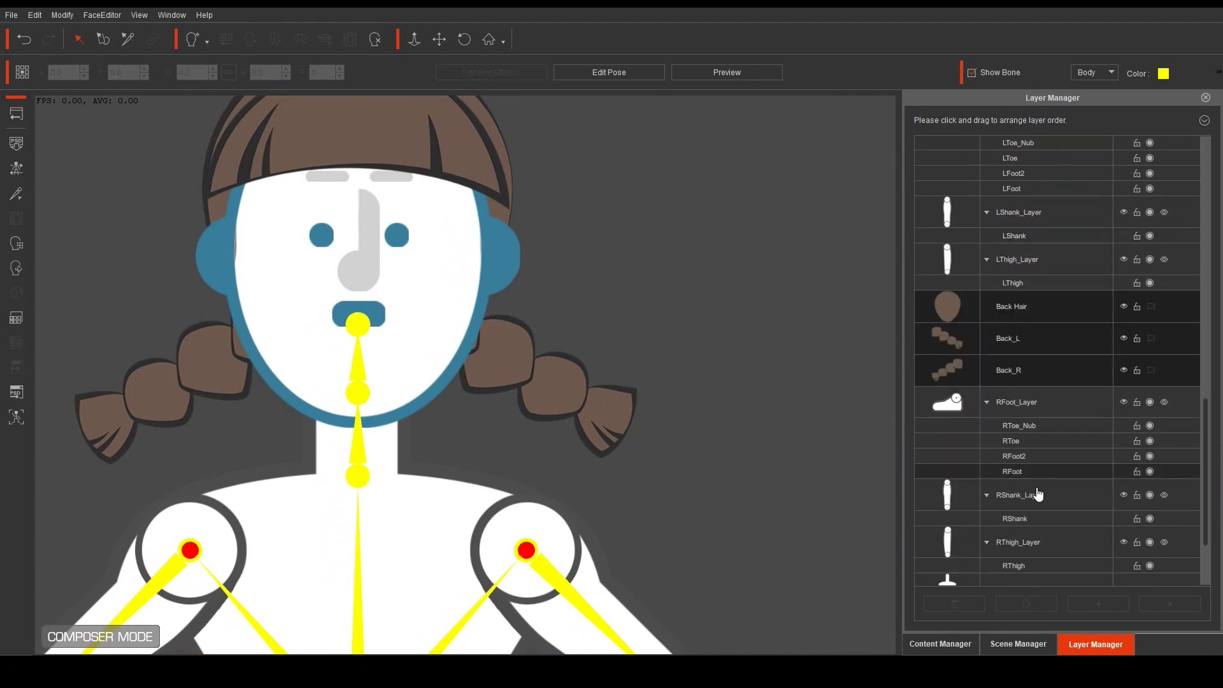
drag(1045, 278, 1038, 510)
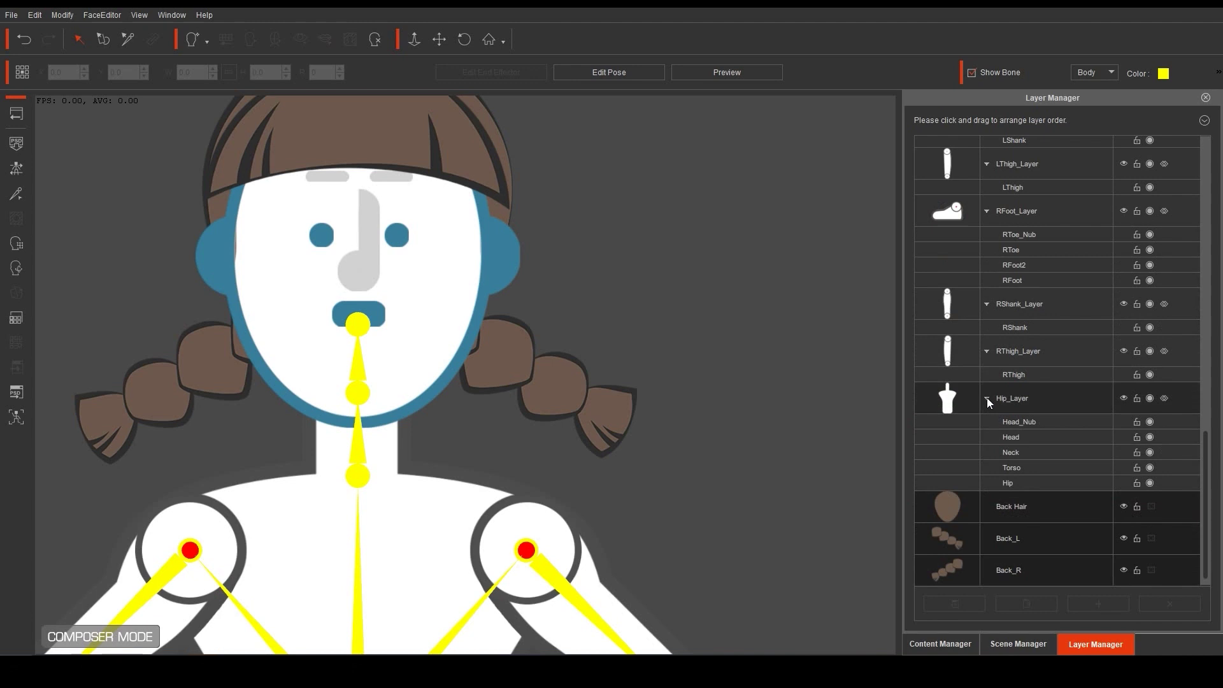
click(987, 397)
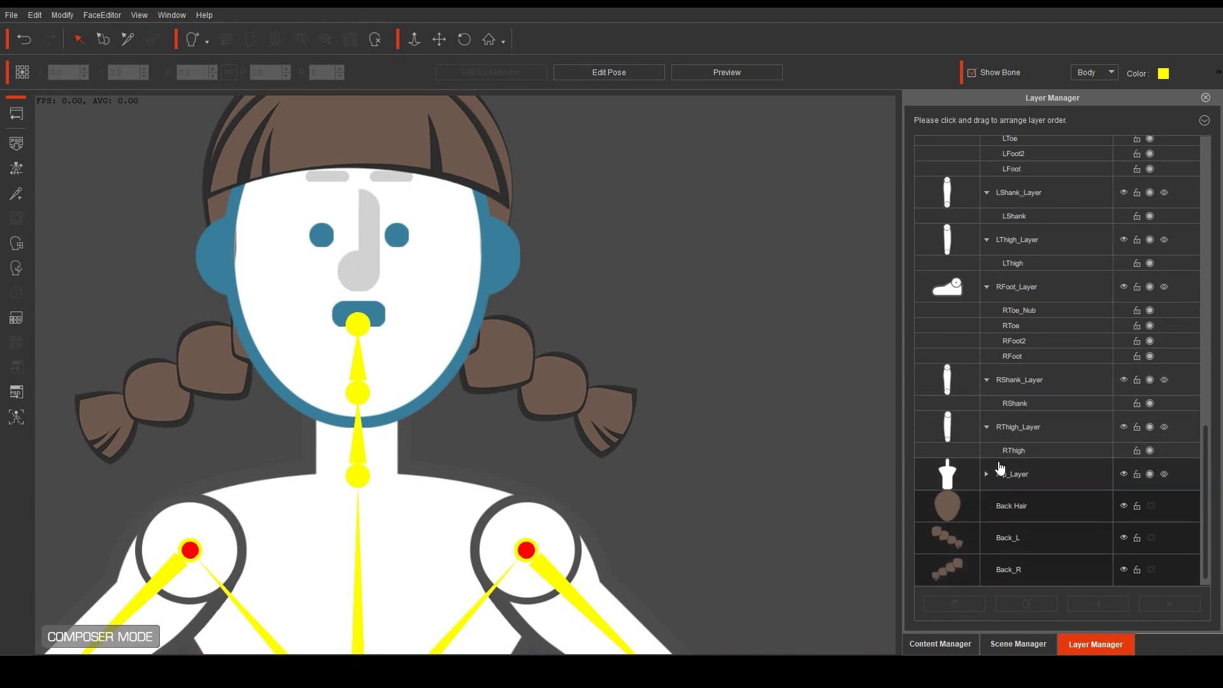
click(17, 273)
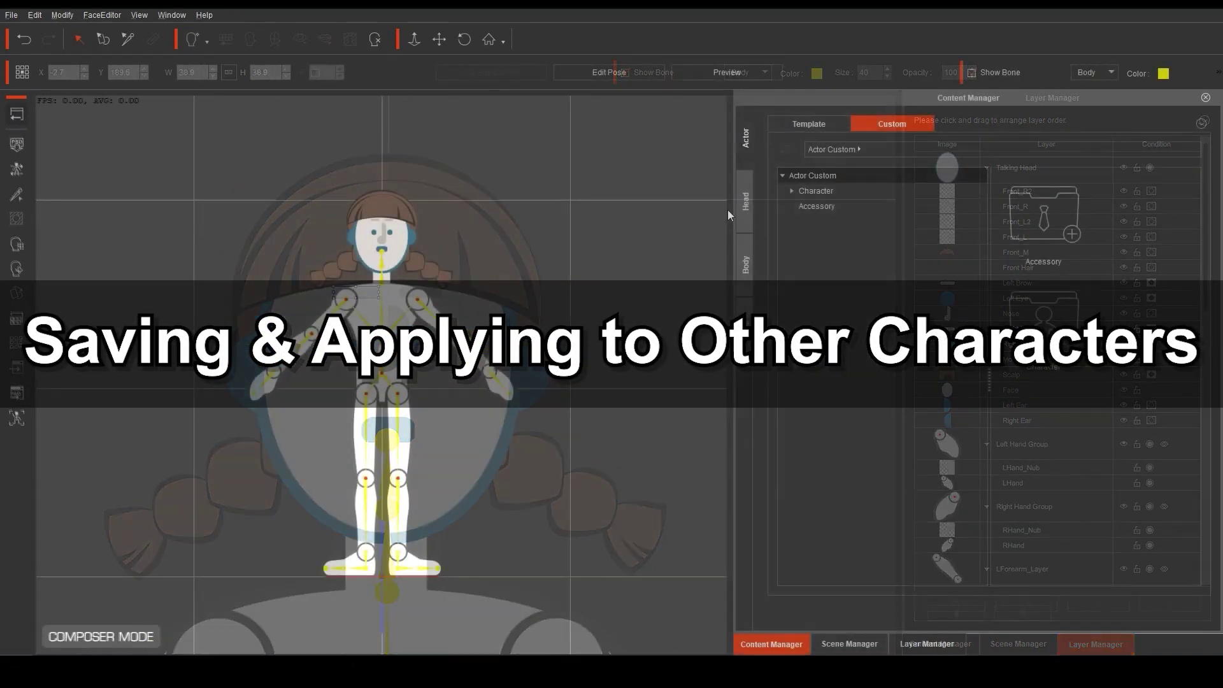
Apply the NewHair item from the custom SaveHair folder to the blond character in the orange sweater.
click(746, 210)
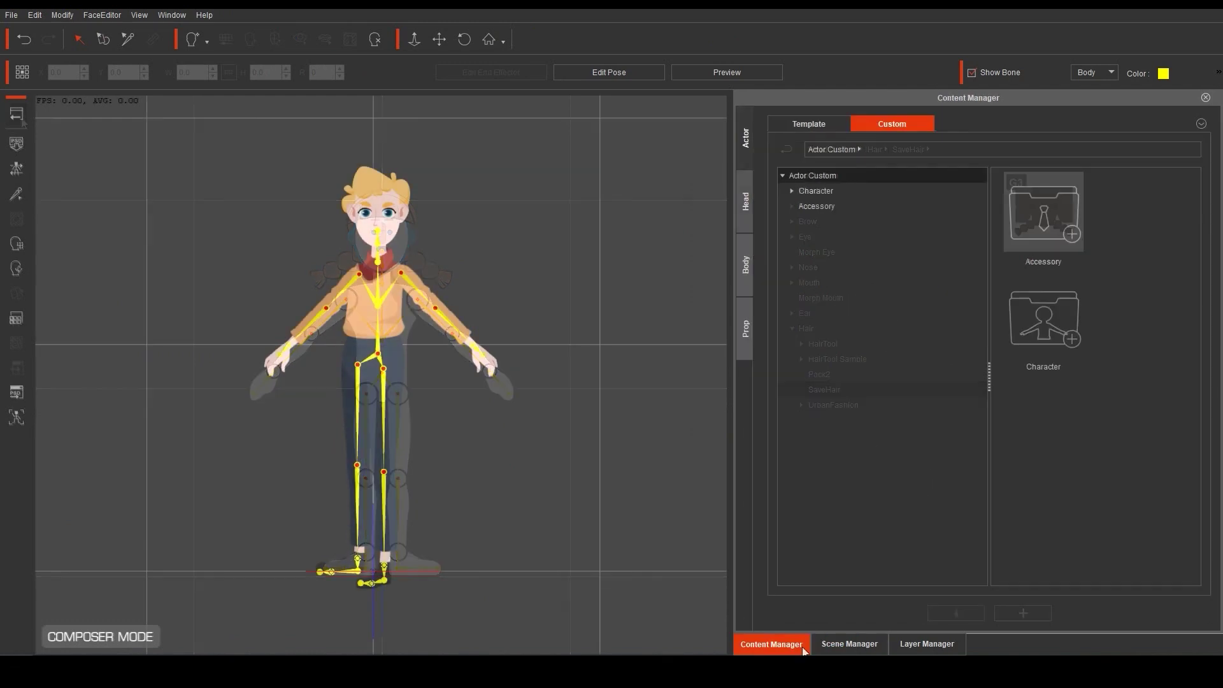
click(748, 218)
double_click(1042, 231)
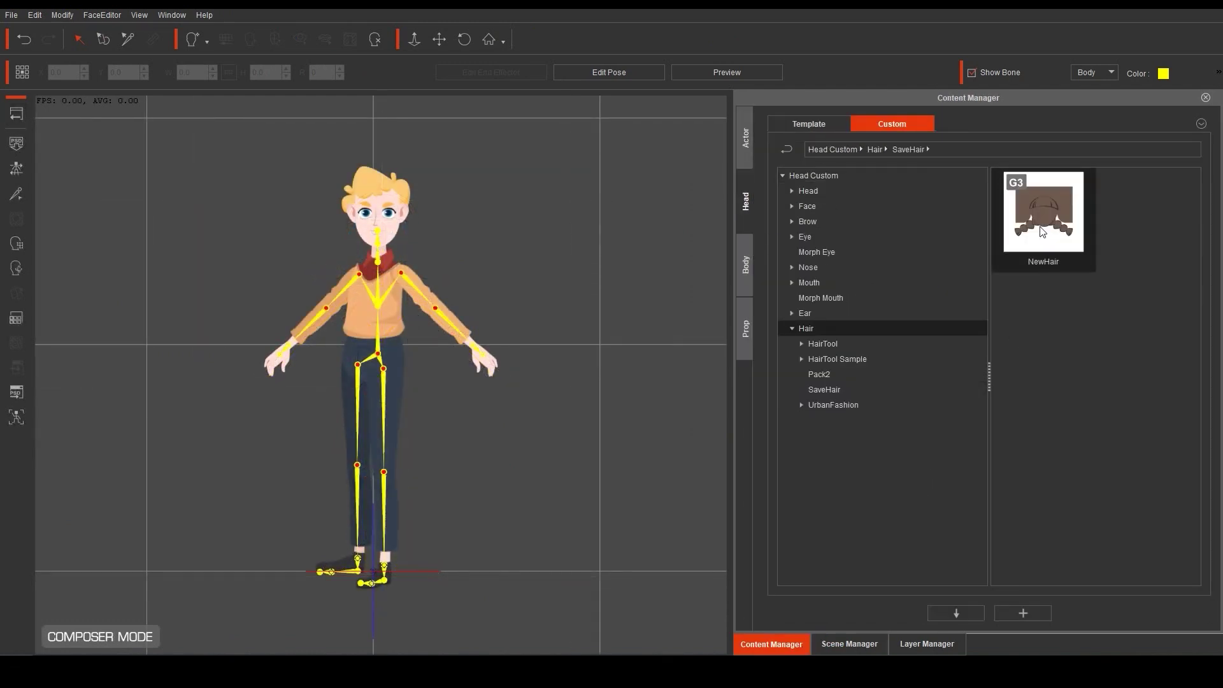
Shrink the front hair to 27.6 and the back hair with its braids to 27.1 in width and height, fitting the character's head.
scroll(503, 243, up, 6)
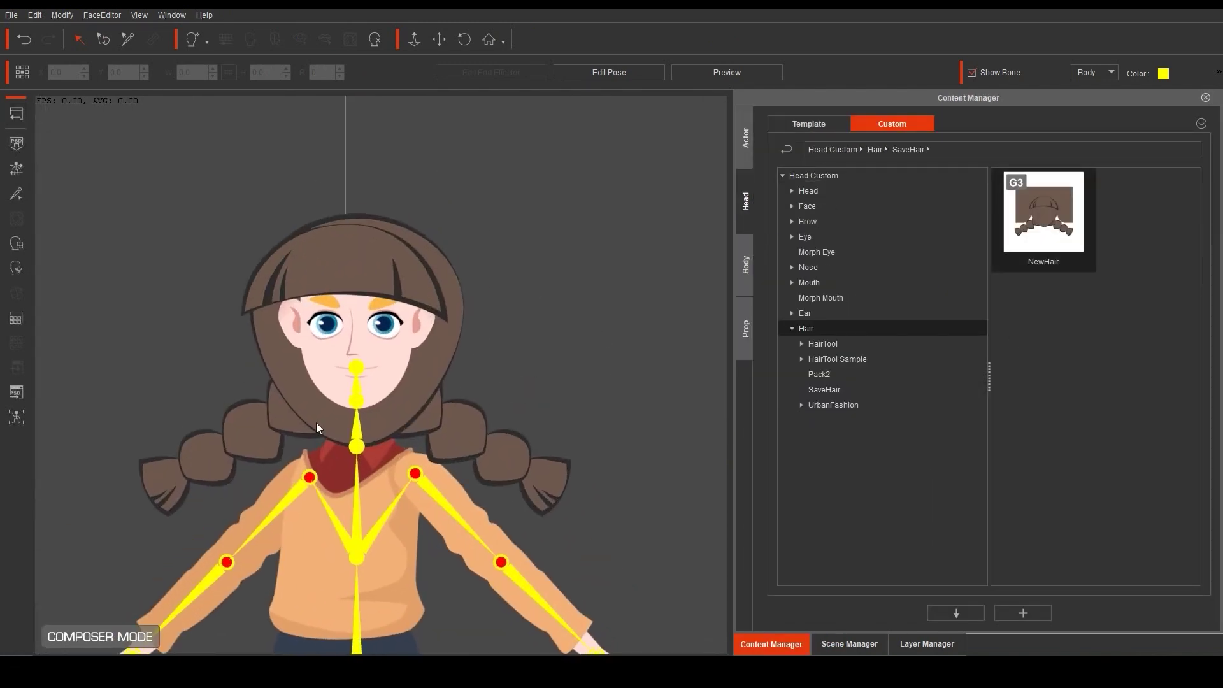
click(897, 648)
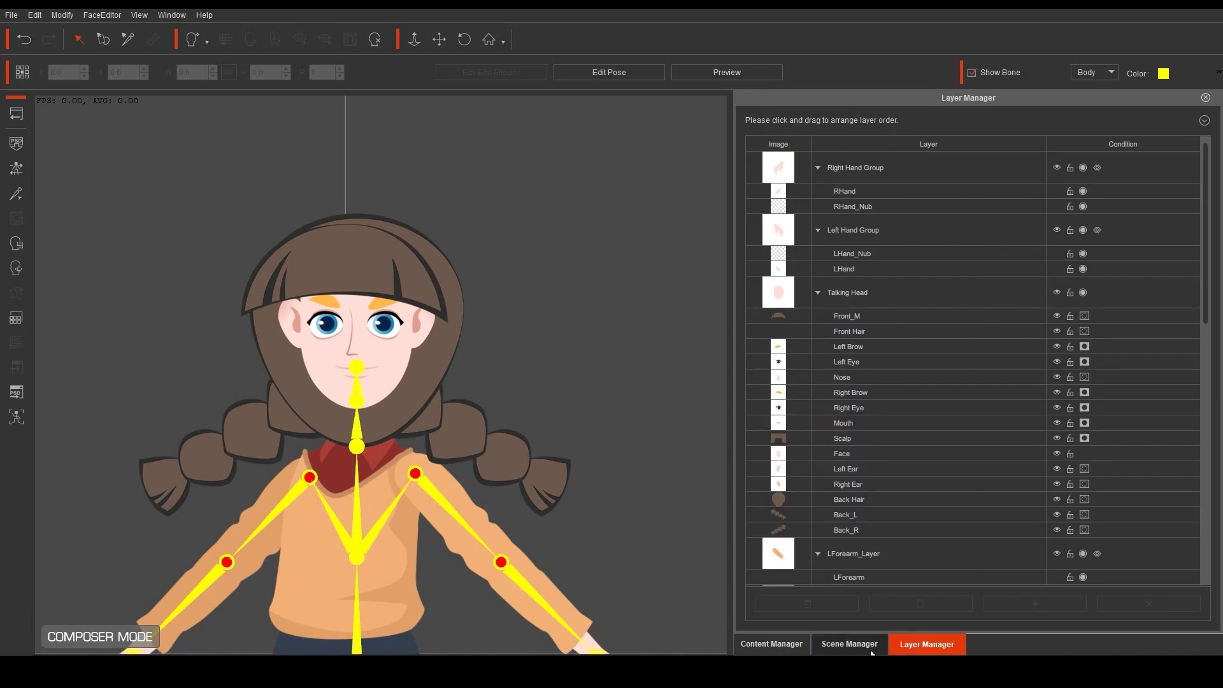
click(880, 318)
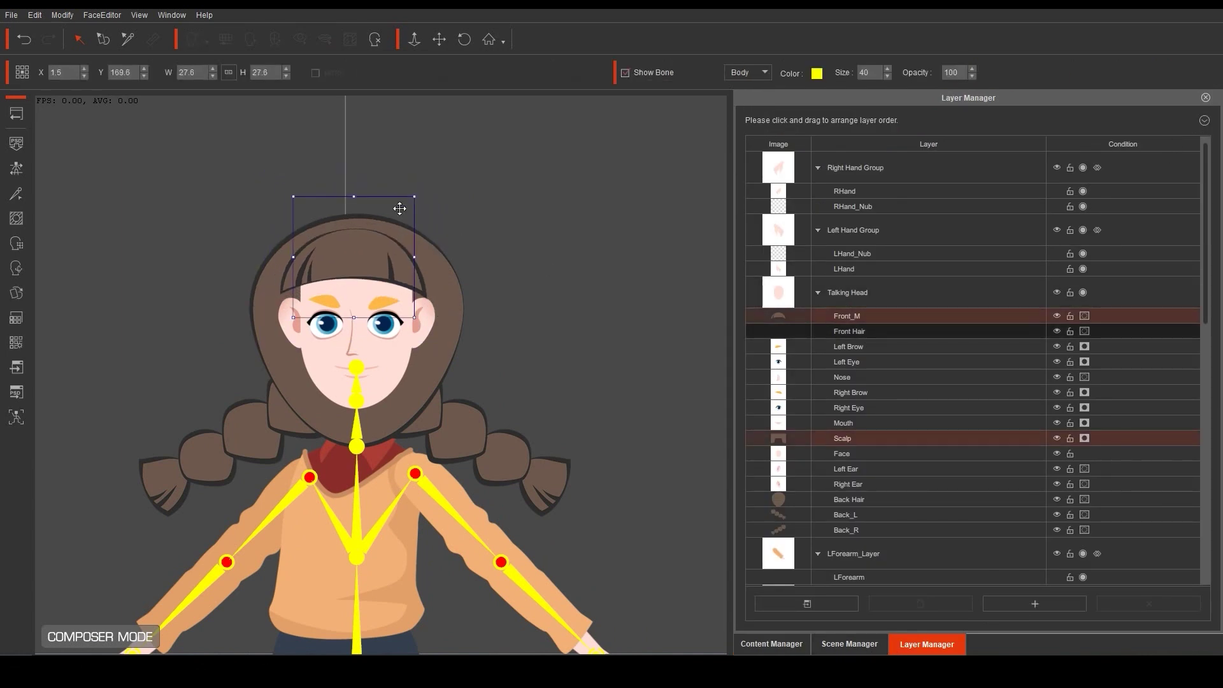
click(911, 499)
drag(463, 450, 433, 382)
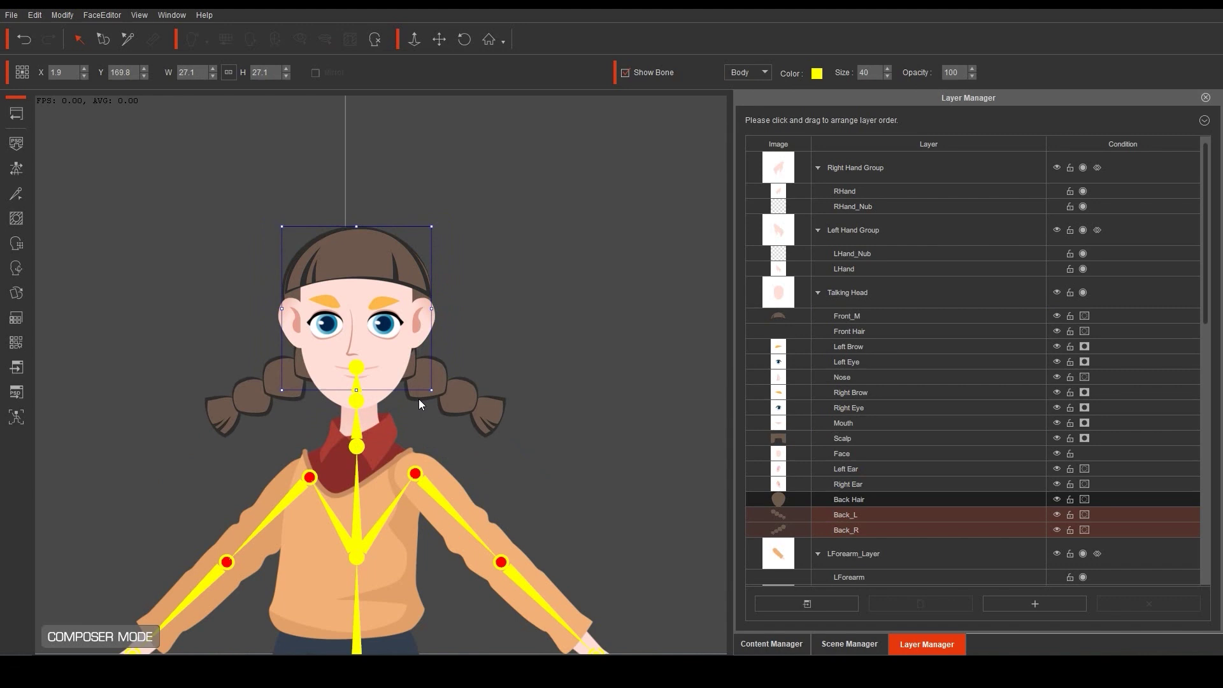
Open the 360 Head Creator and preview how the resized hair follows the character's head turn.
click(16, 268)
click(594, 573)
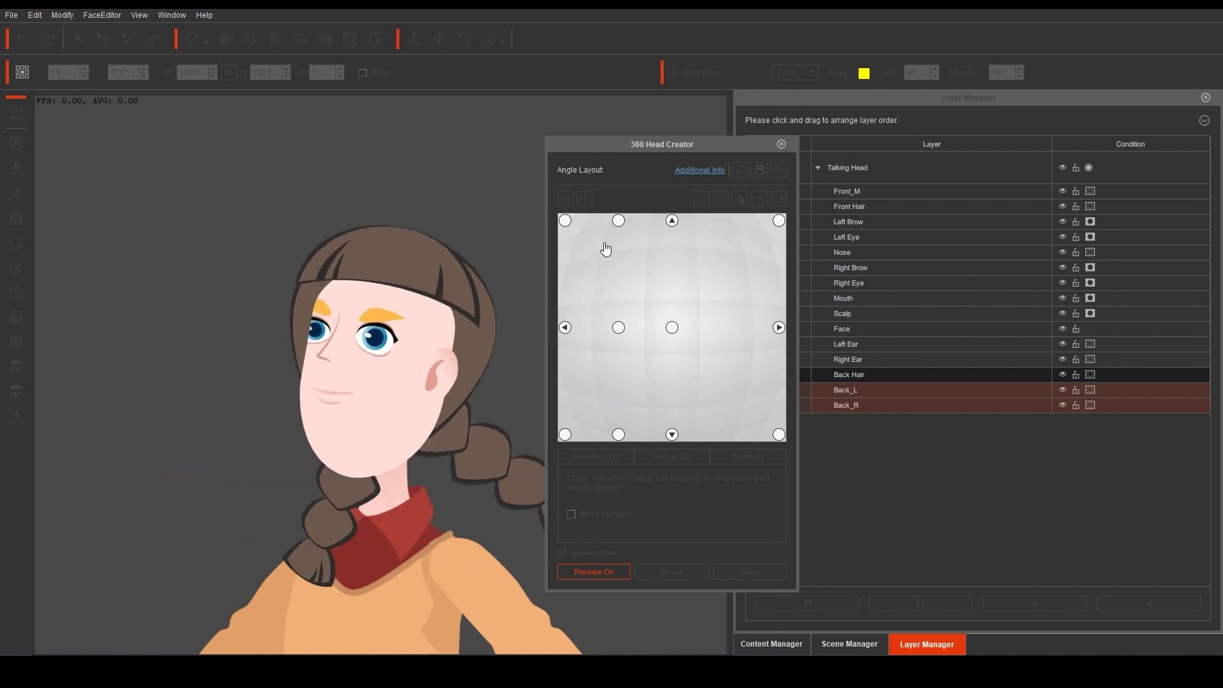
click(678, 271)
Reposition the front hair at the left-facing head angles so the bangs fit the forehead.
click(618, 221)
click(449, 281)
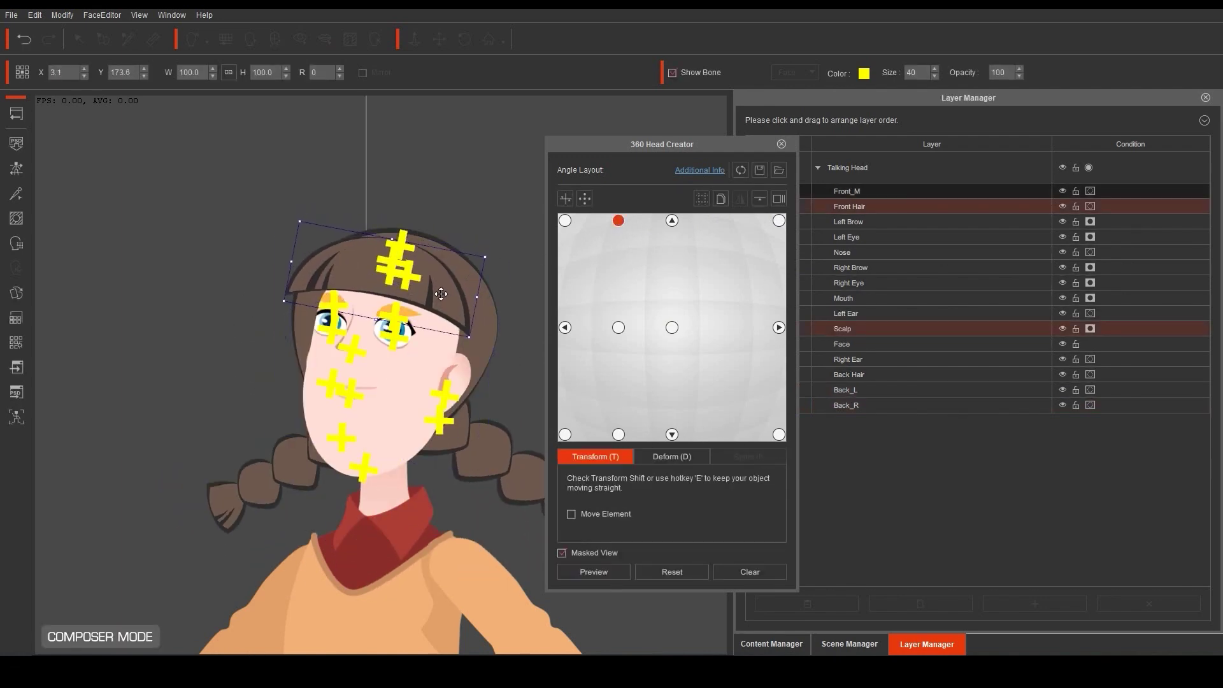
click(565, 221)
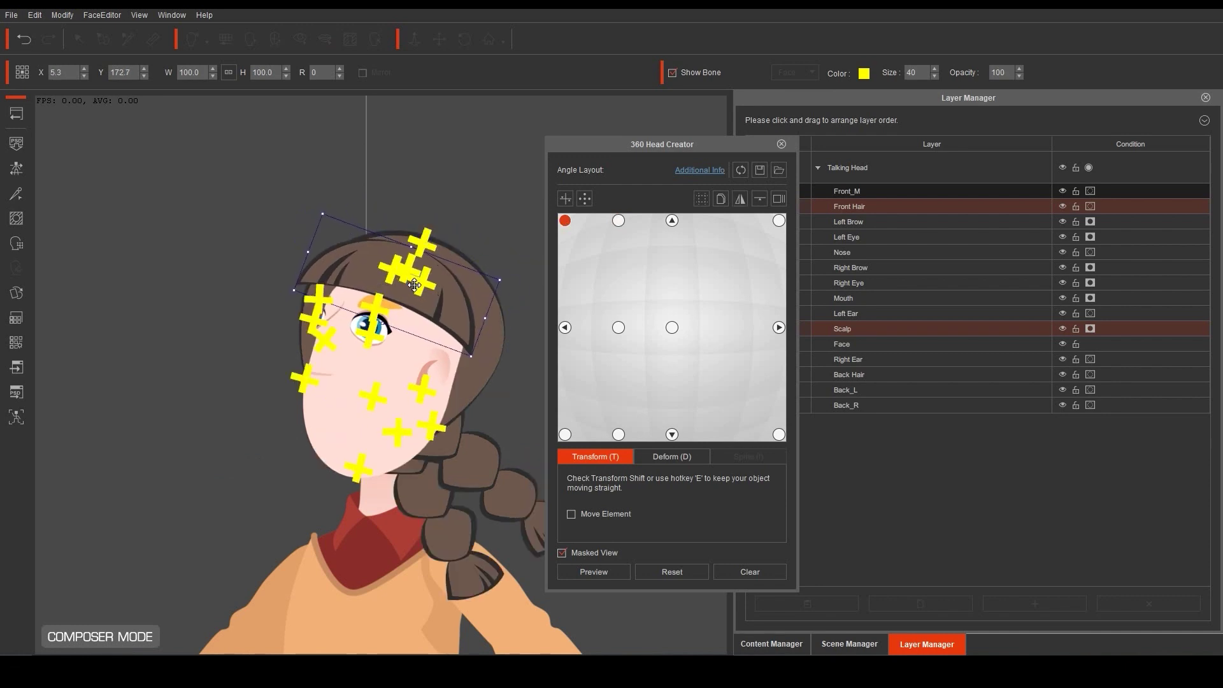
click(565, 434)
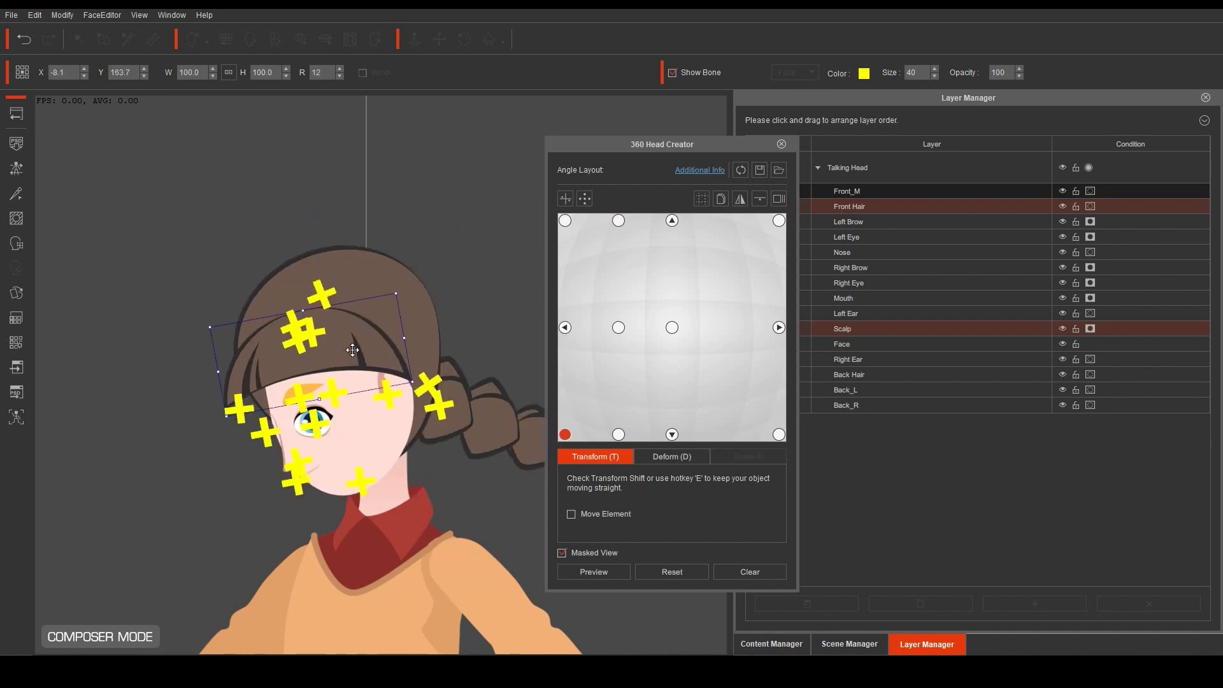
click(618, 328)
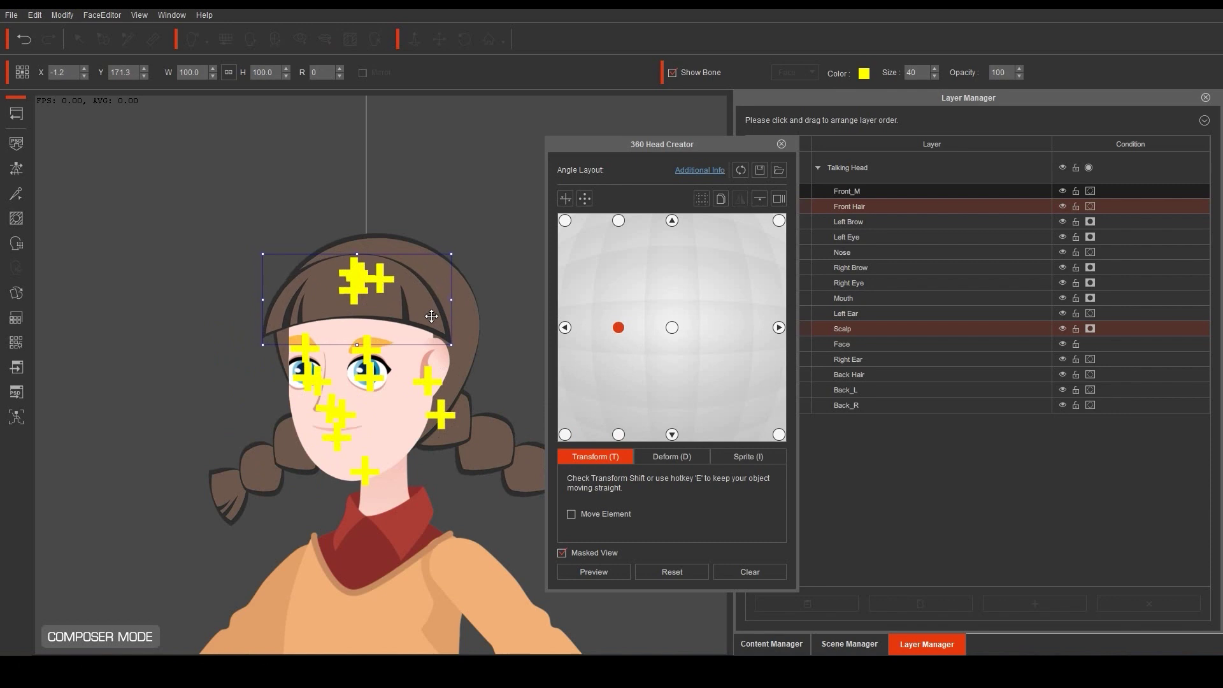
click(617, 221)
Reposition the front hair at the upper, middle and lower right-facing head angles to match the forehead.
click(779, 221)
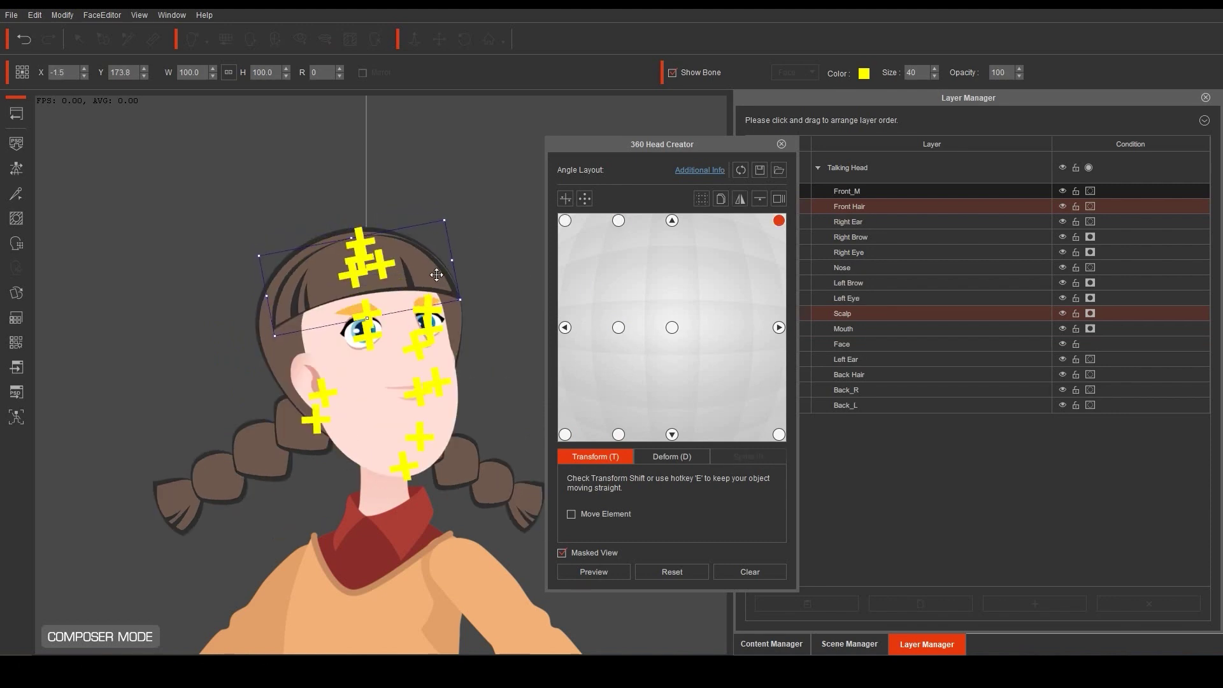
click(617, 221)
click(778, 327)
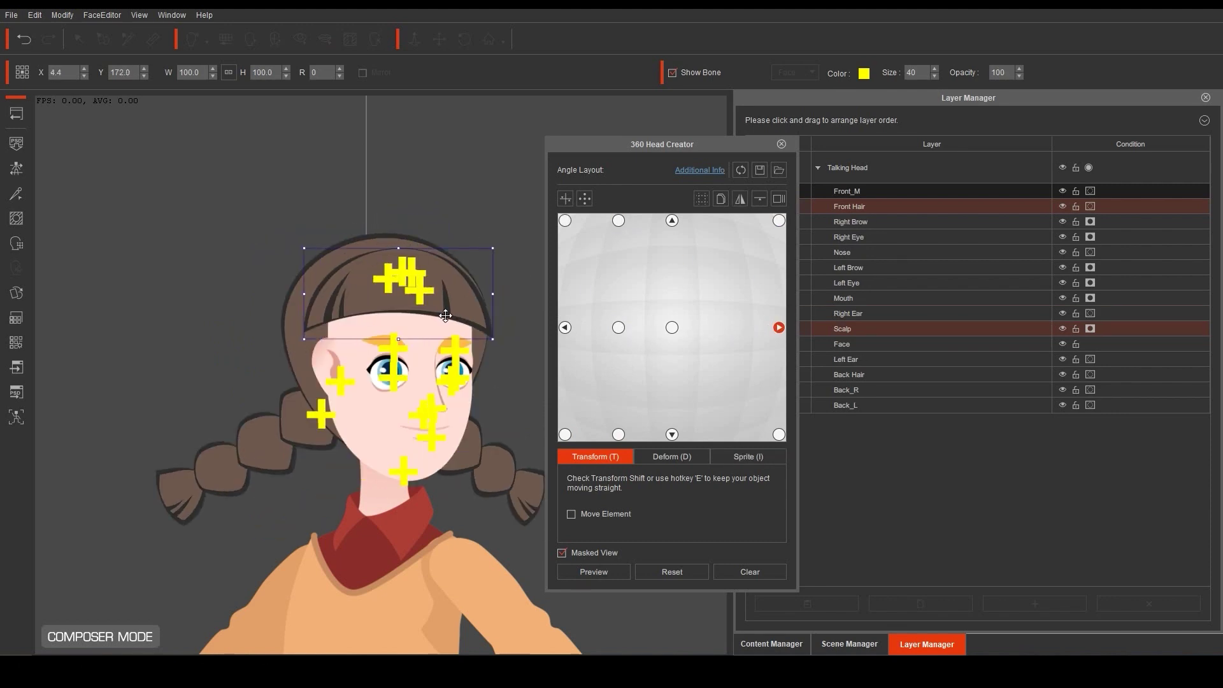
click(777, 435)
Adjust the front hair at the straight upward head angle and preview the character's full head turn.
click(567, 572)
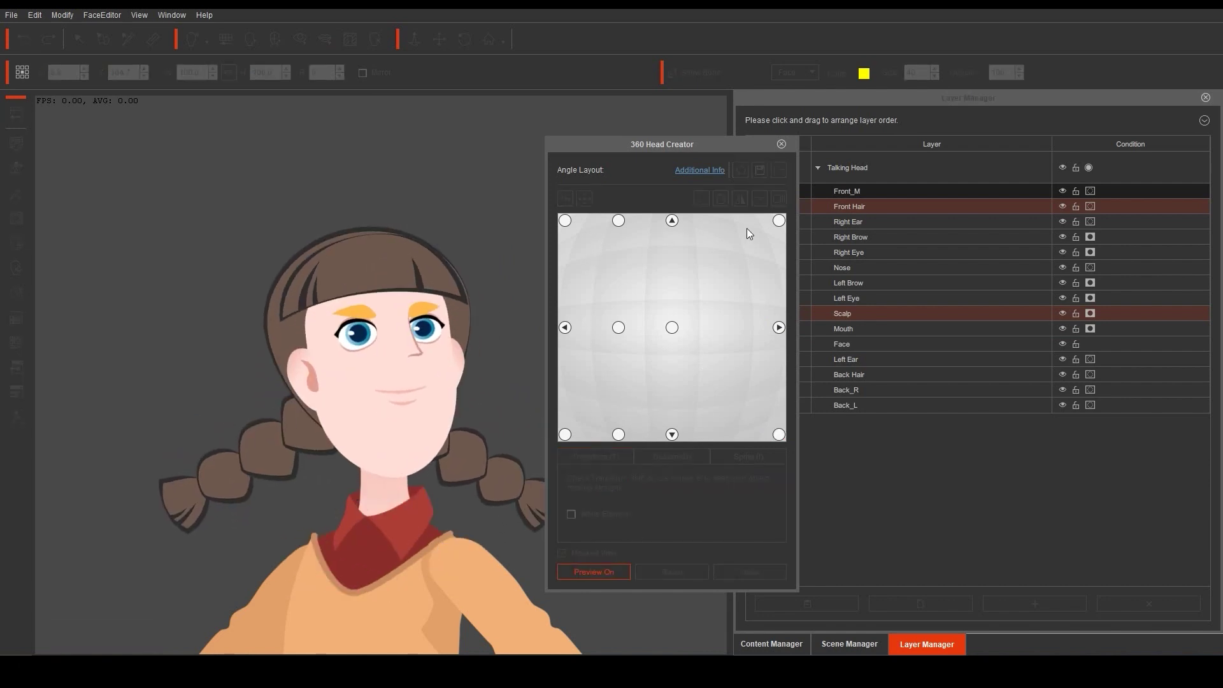
click(599, 573)
click(672, 221)
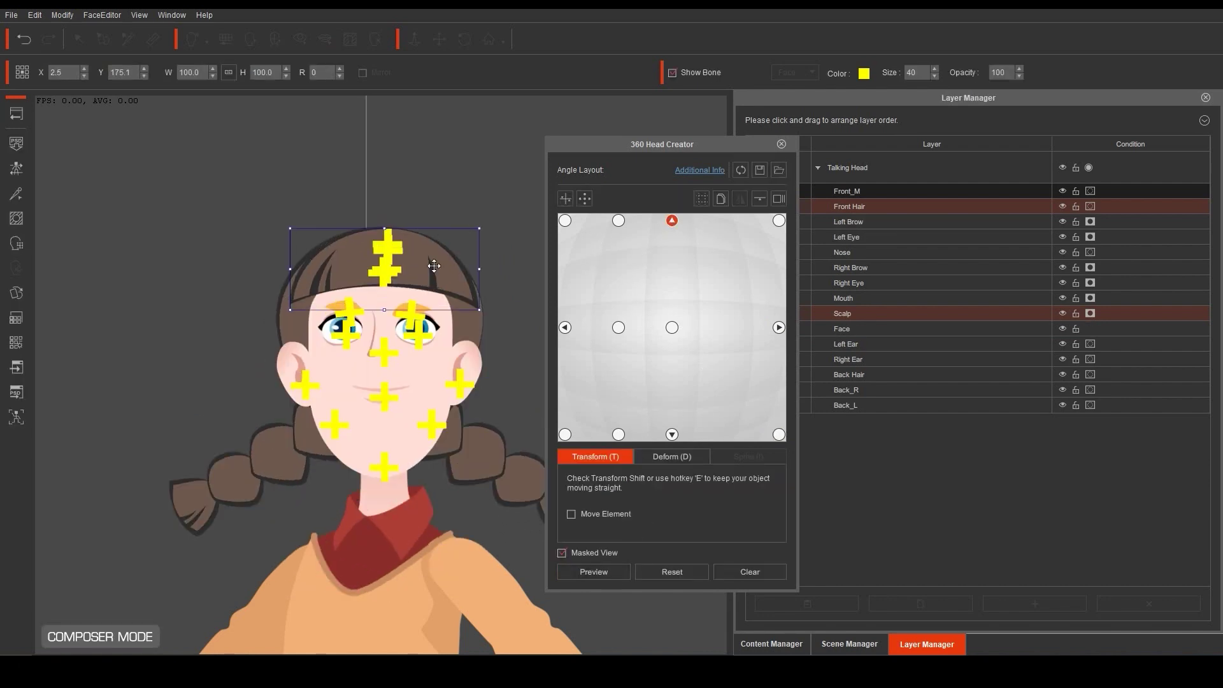
click(592, 572)
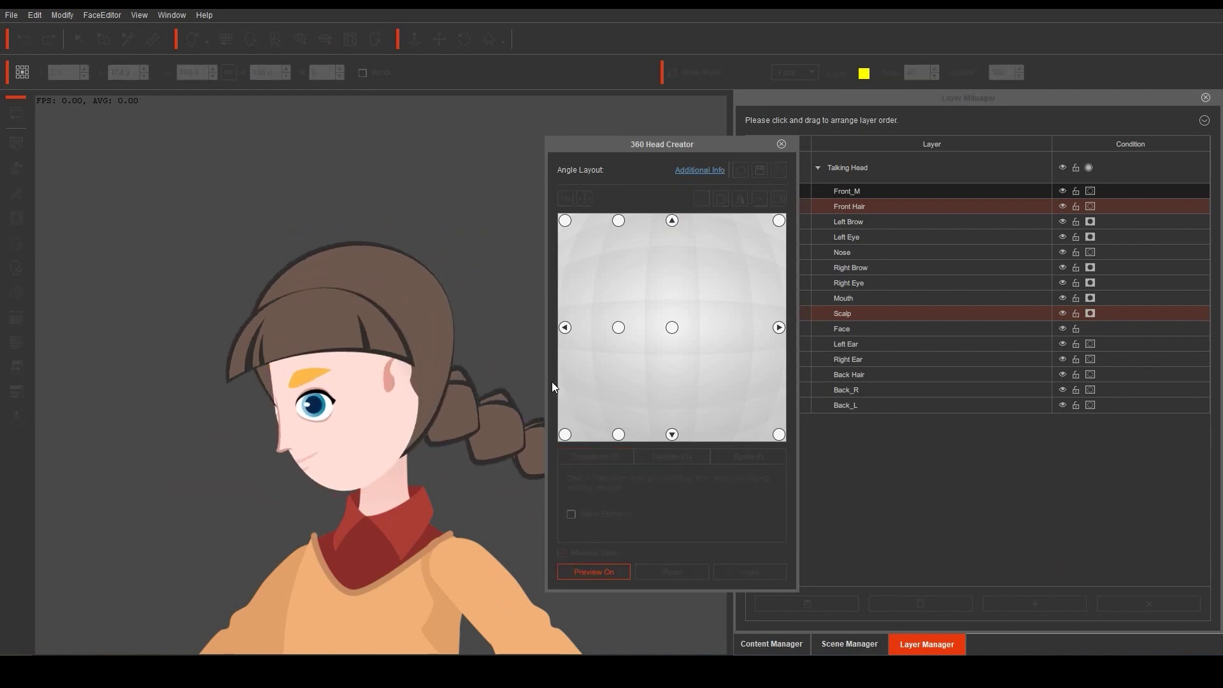
End the preview, close the 360 Head Creator, and move Back Hair, Back_L and Back_R out of Talking Head to directly below Hip_Layer.
click(602, 574)
click(781, 145)
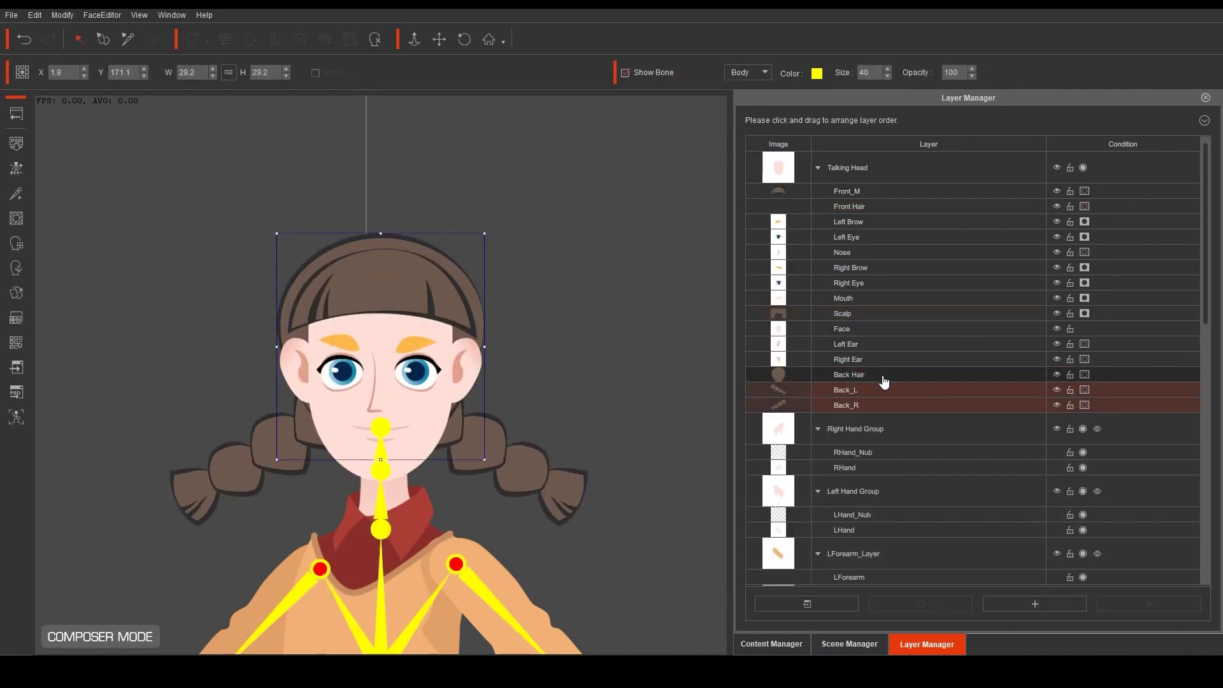
scroll(901, 396, down, 3)
click(1204, 120)
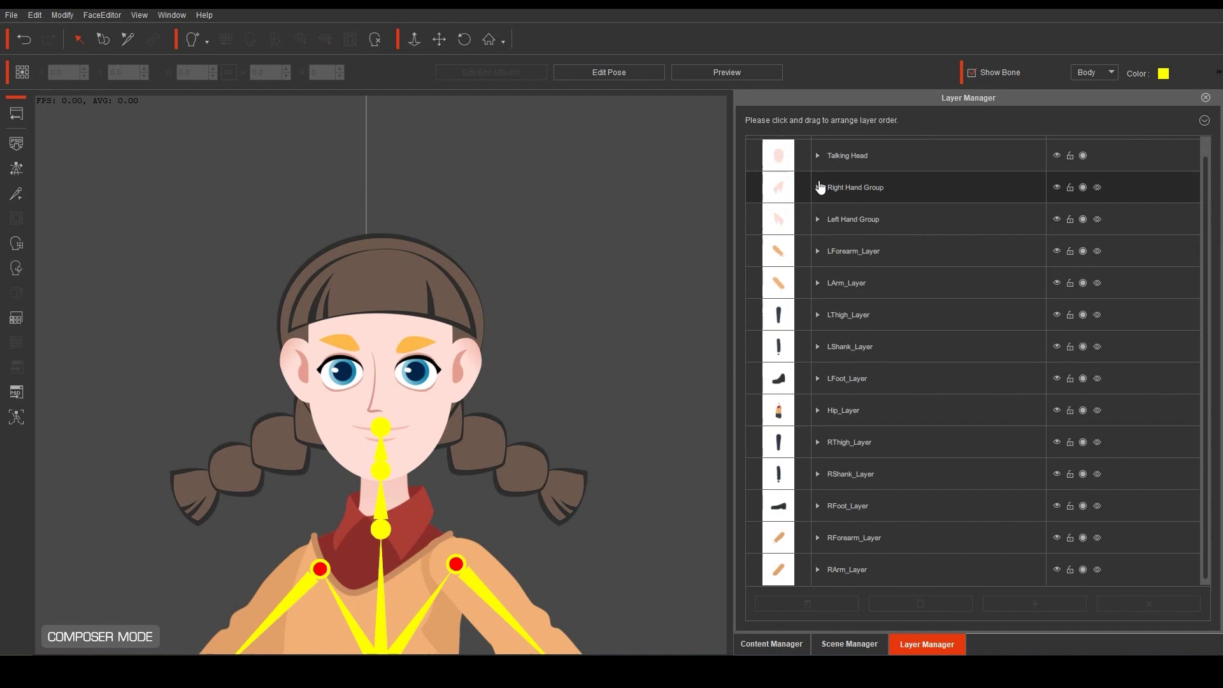
click(818, 155)
drag(890, 379, 882, 417)
click(642, 267)
Move the Back Hair, Back_L and Back_R layers to the end of the layer order and preview the head turn in 360 Head Creator.
click(860, 351)
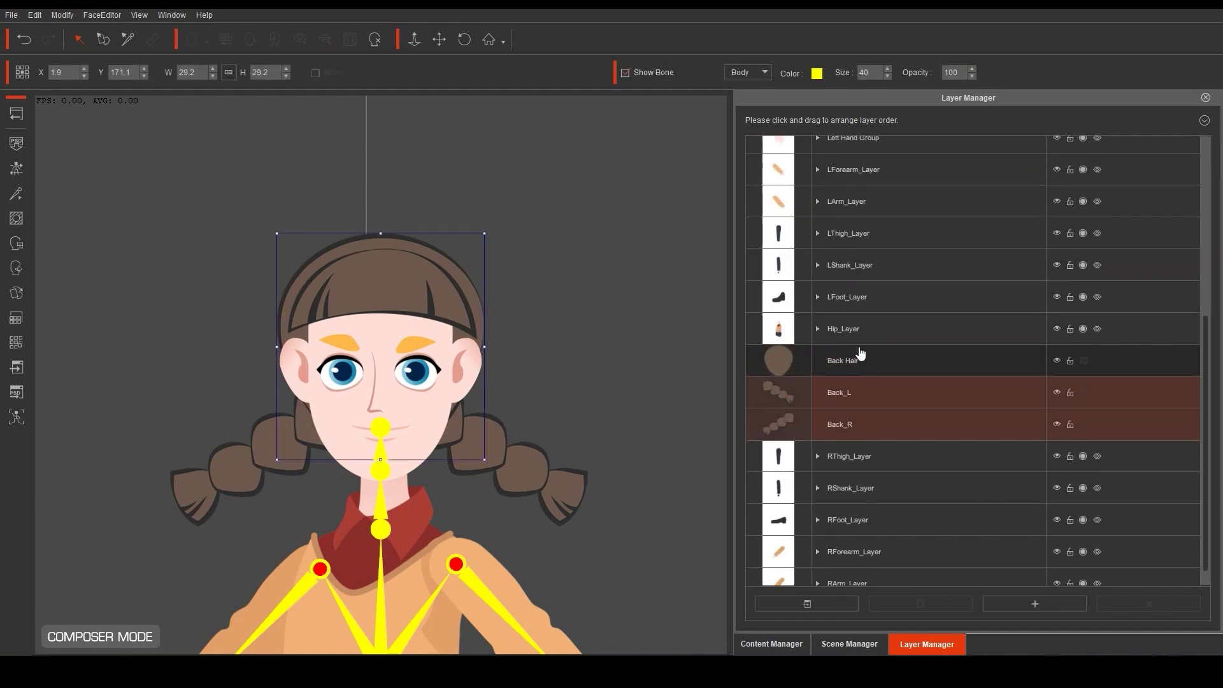
shift+click(887, 421)
drag(891, 426, 878, 583)
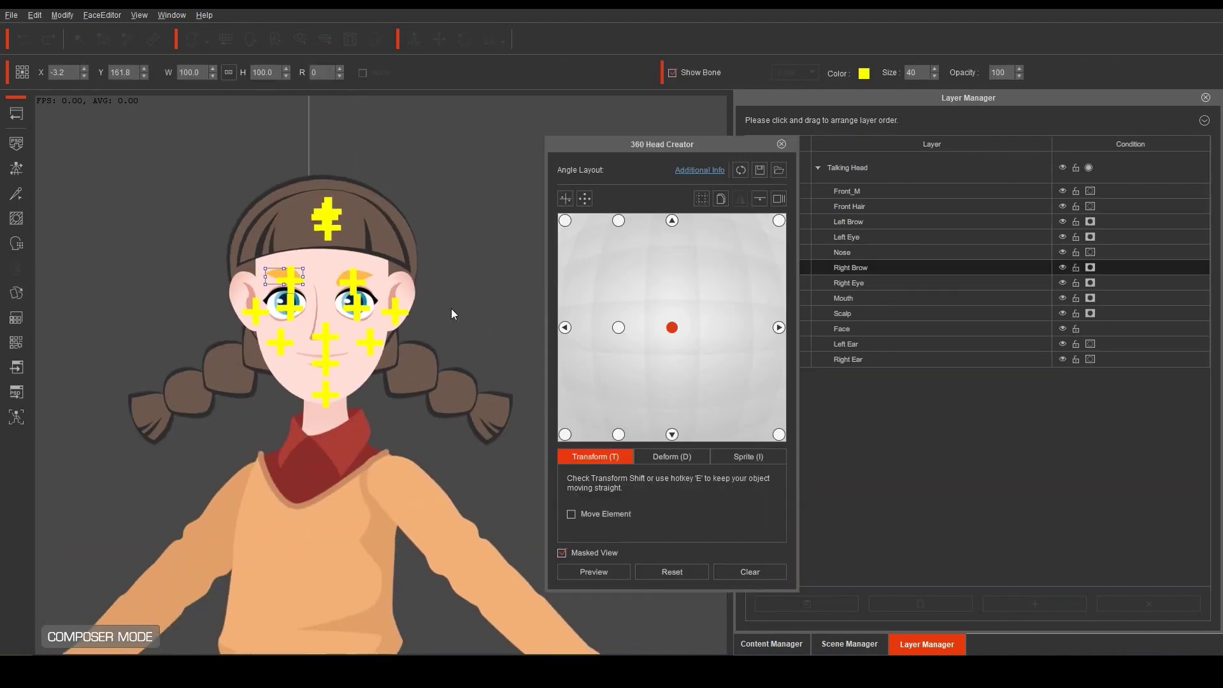
click(593, 572)
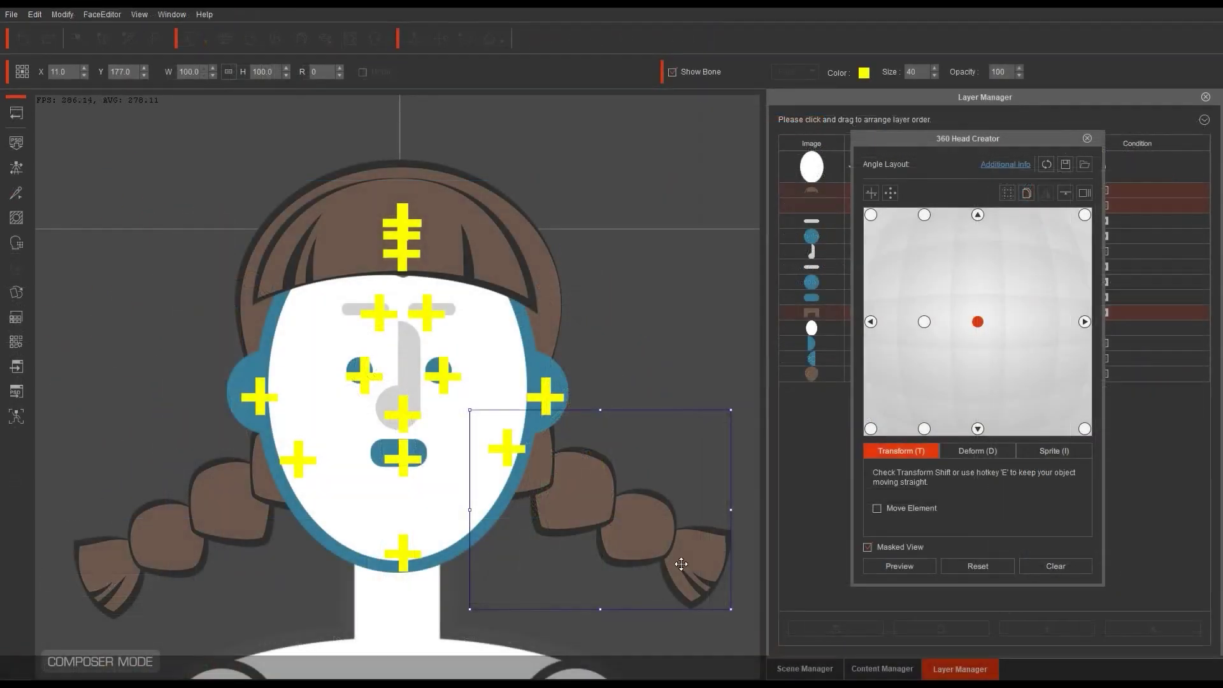
Move the dummy head's right-hand braid outward to X 17.5, Y 173.9 and adjust its rotation.
drag(547, 458, 607, 486)
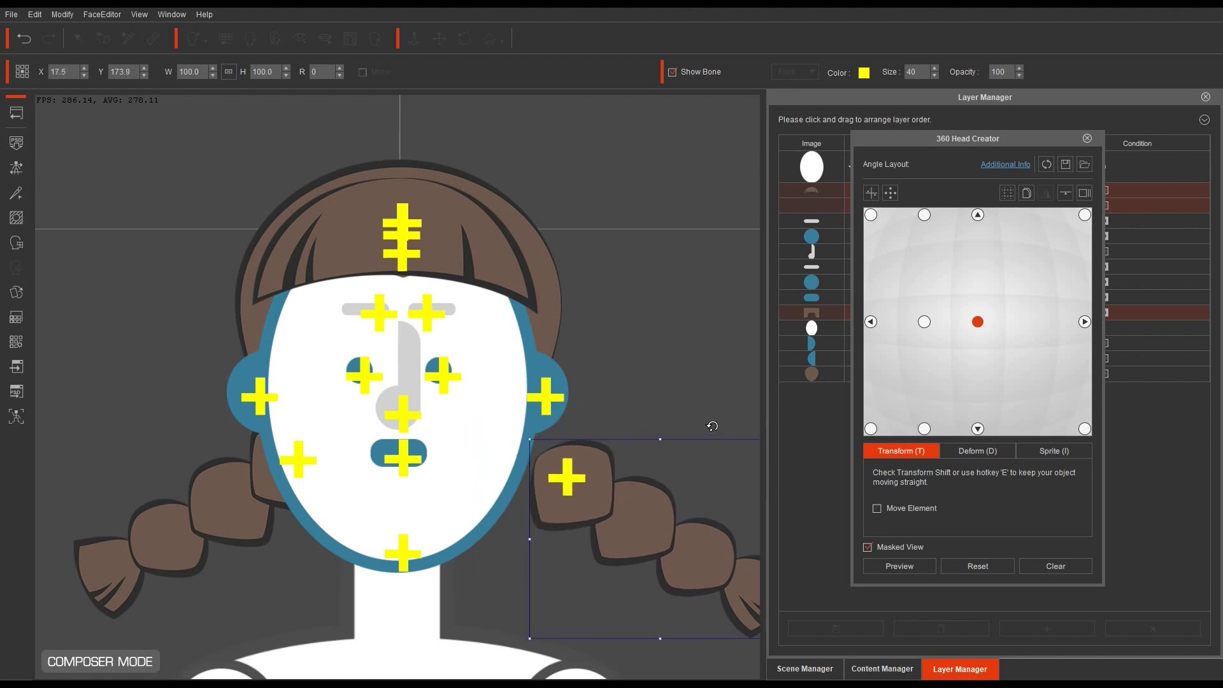
drag(703, 427, 546, 474)
click(473, 225)
drag(472, 226, 648, 160)
drag(675, 222, 469, 265)
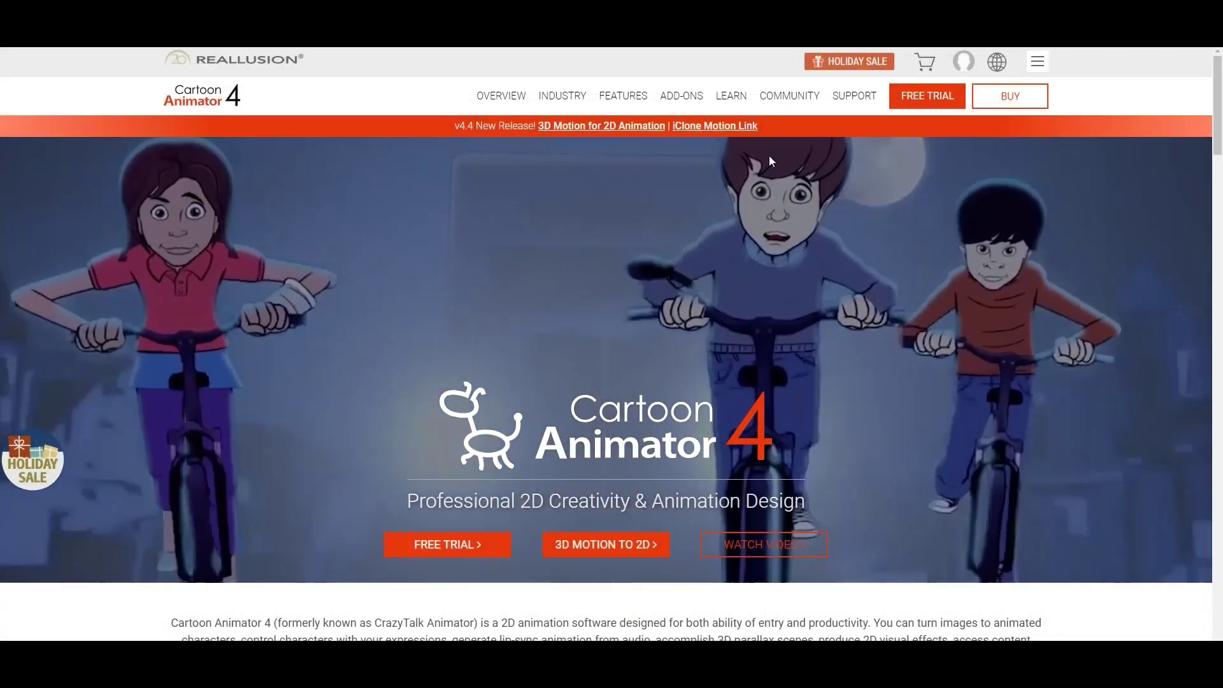
Switch to the Cartoon Animator website, open its tutorials, and browse the 360 Head lessons under 2D Head Creation.
mouse_move(731, 97)
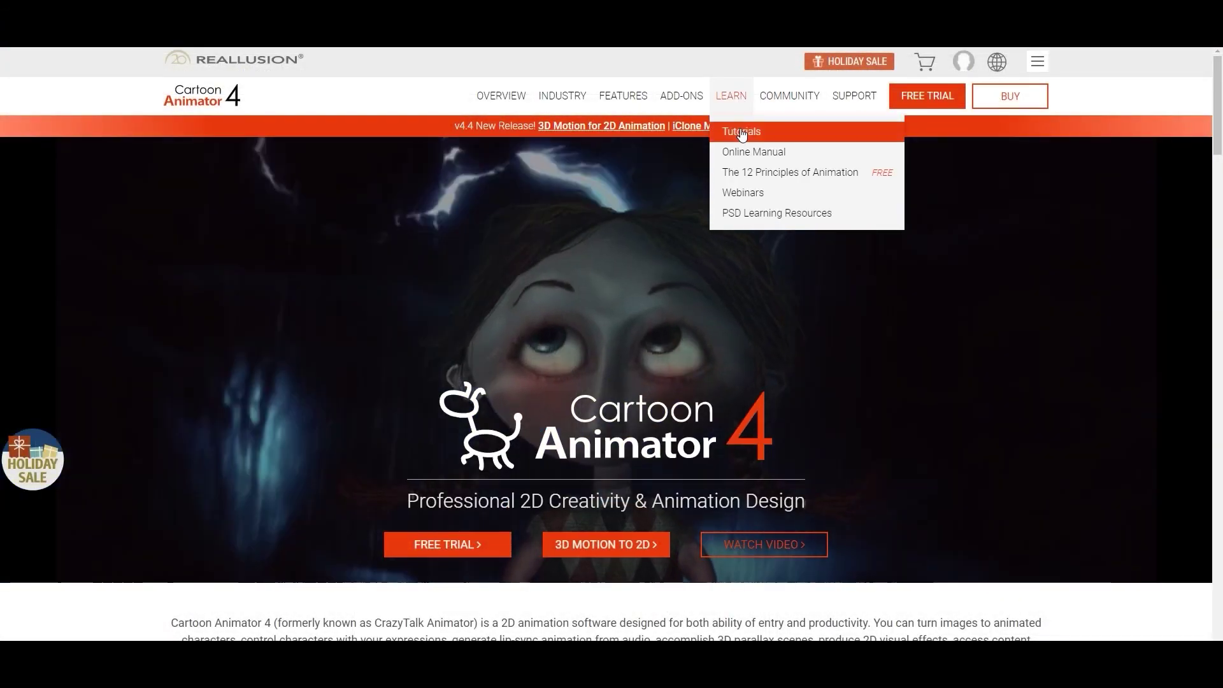
click(735, 127)
drag(1209, 198, 1203, 395)
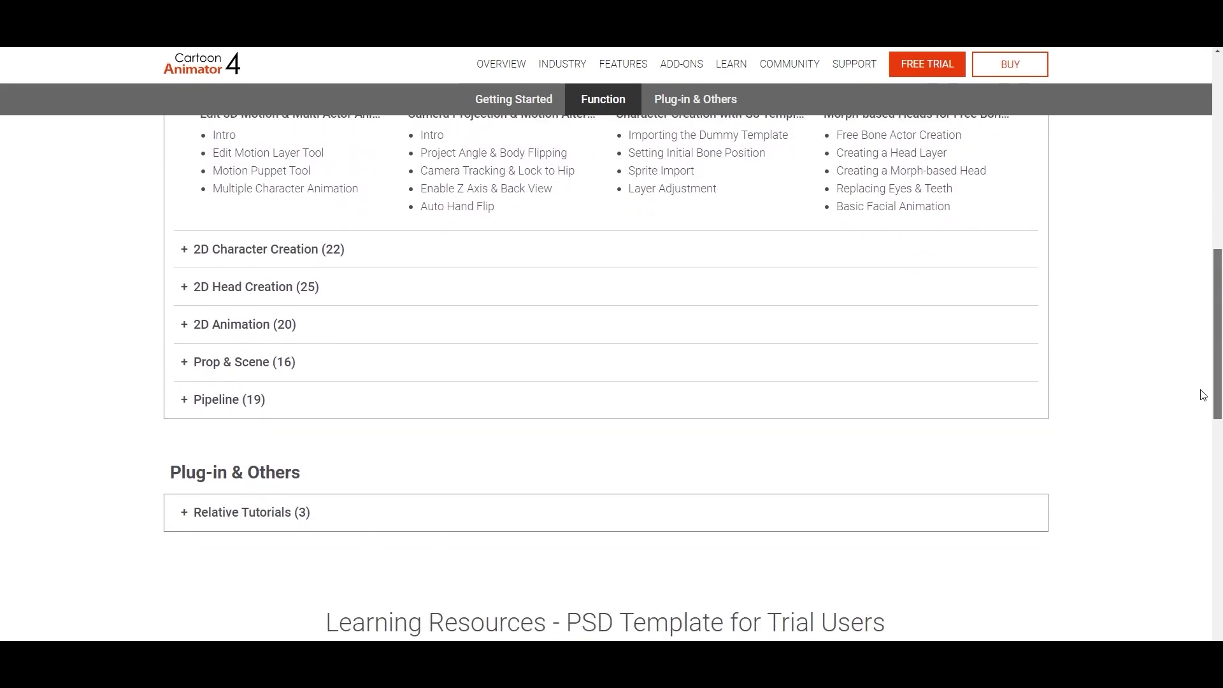
click(189, 290)
click(202, 324)
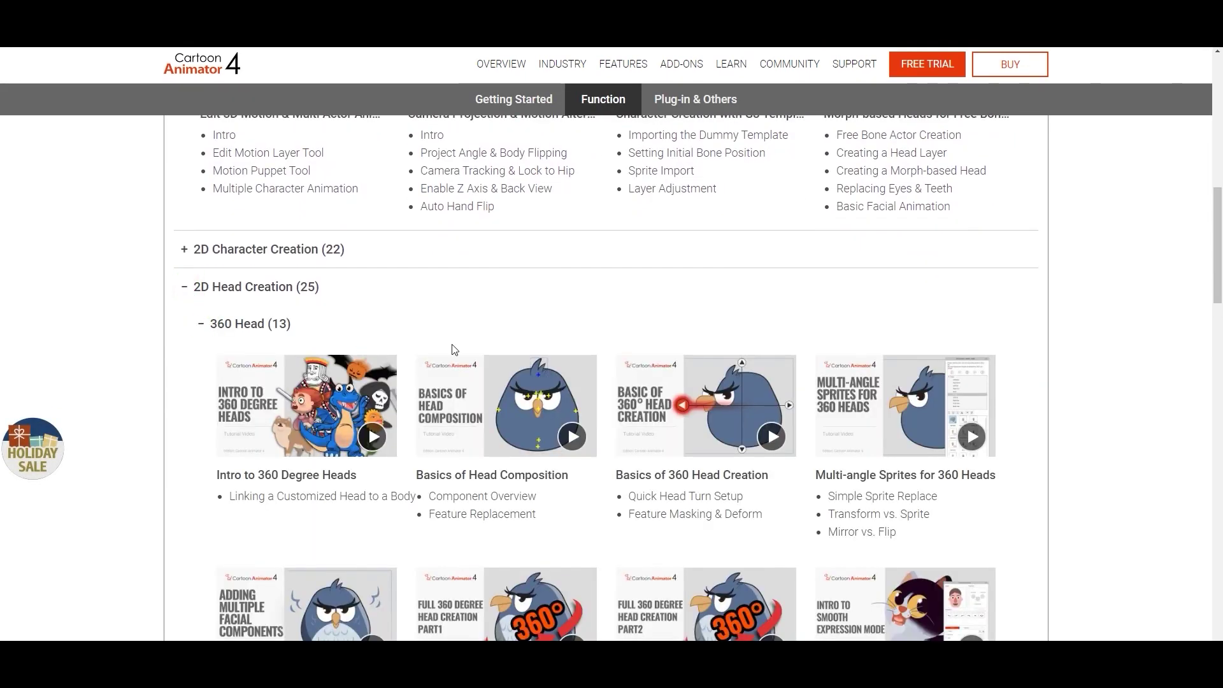
drag(1213, 237, 1217, 287)
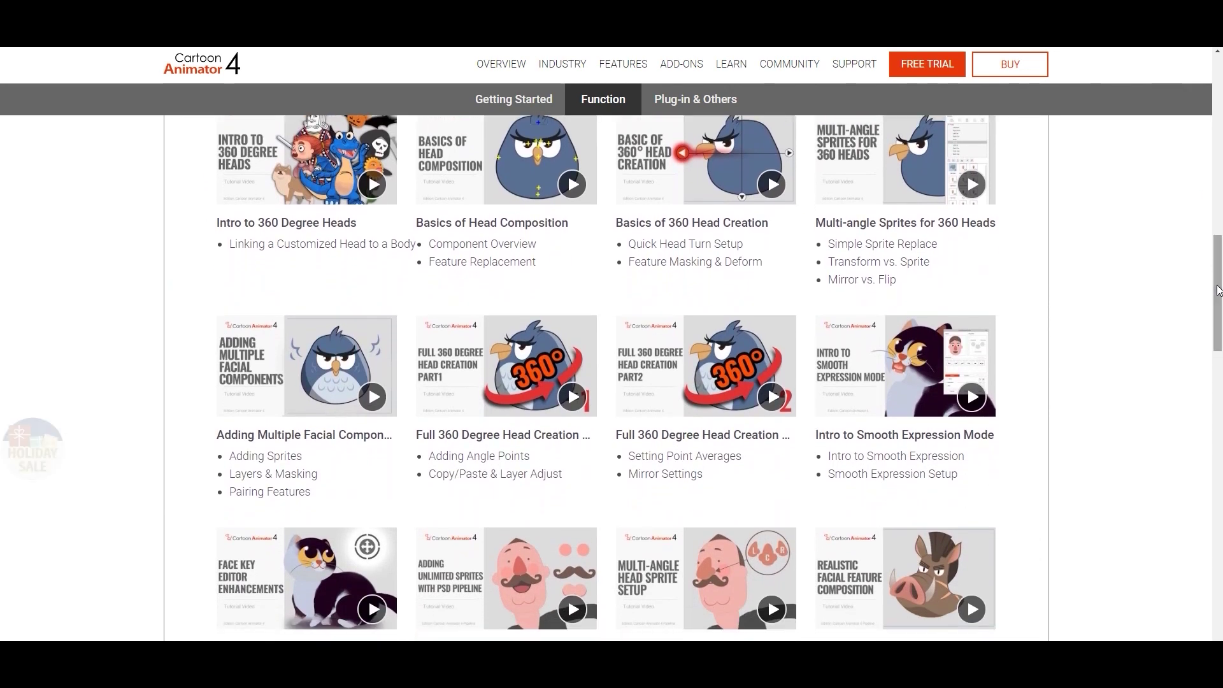